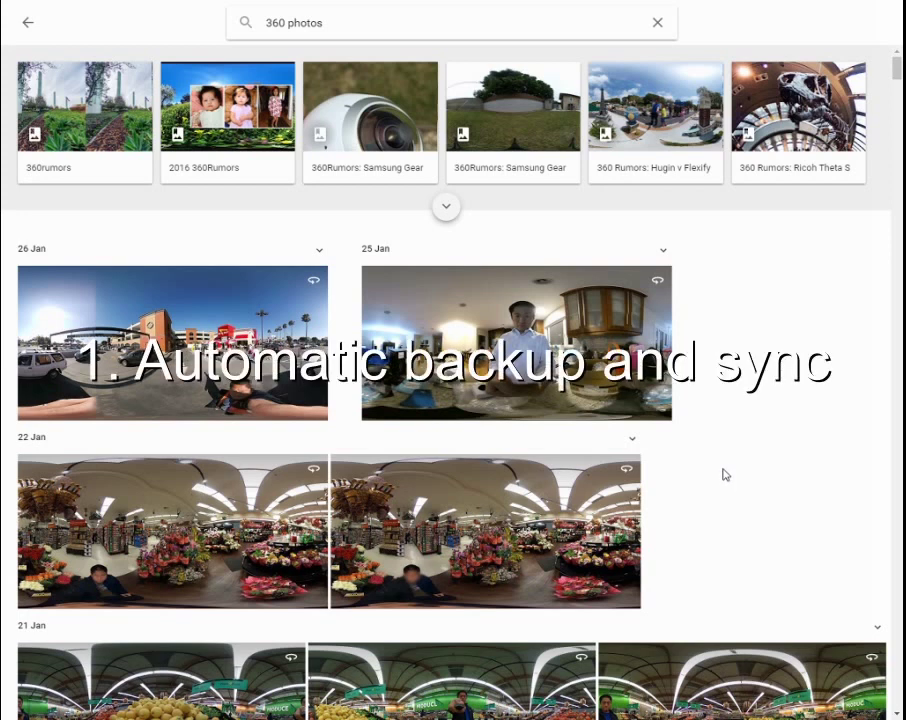
# Step: Browse the 360 photos search results from January back to 25 December 2016 and return to the start of the list
pyautogui.scroll(-3, 726, 475)
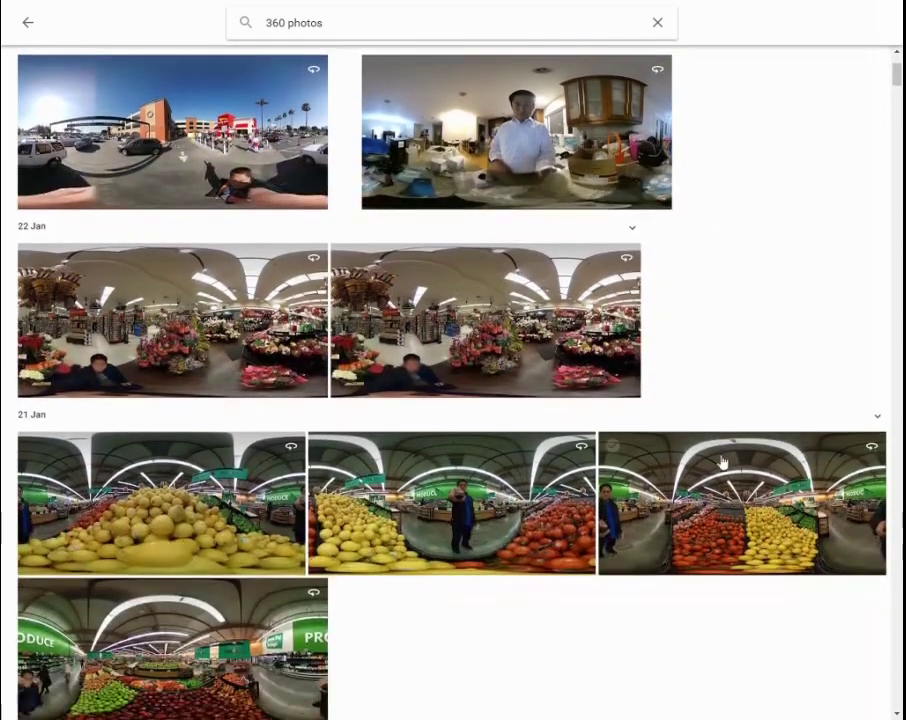
pyautogui.scroll(-2, 700, 425)
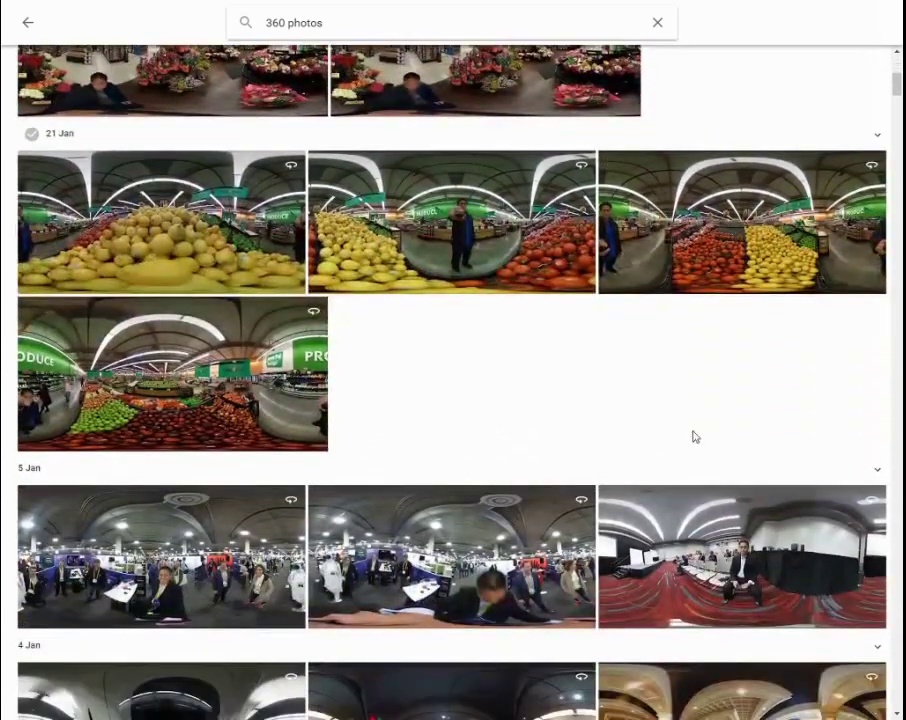
pyautogui.scroll(1, 695, 437)
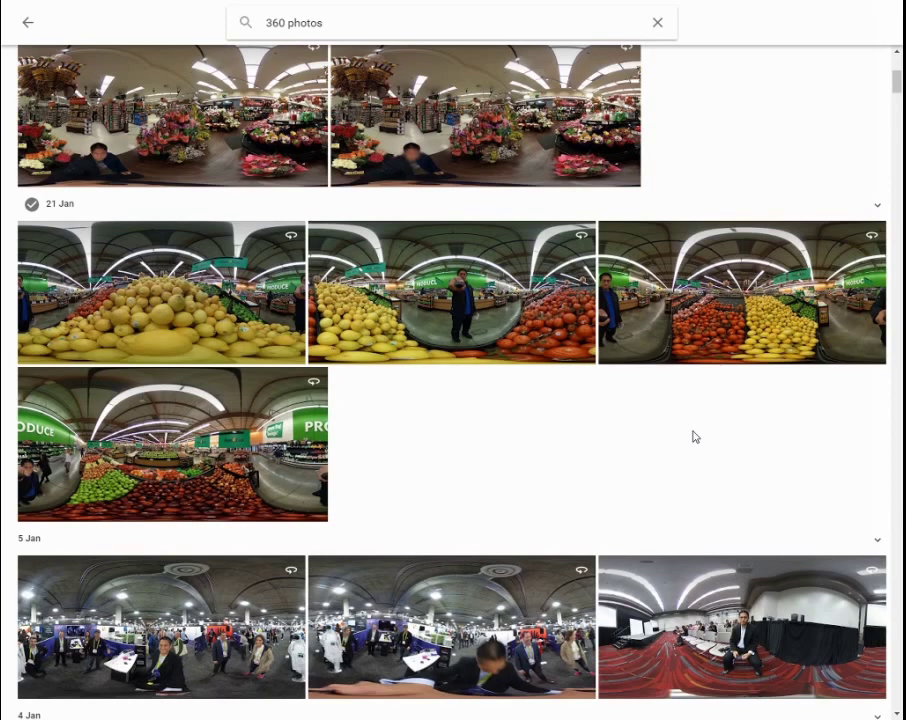
pyautogui.scroll(1, 695, 437)
pyautogui.scroll(-1, 695, 437)
pyautogui.scroll(-1, 690, 435)
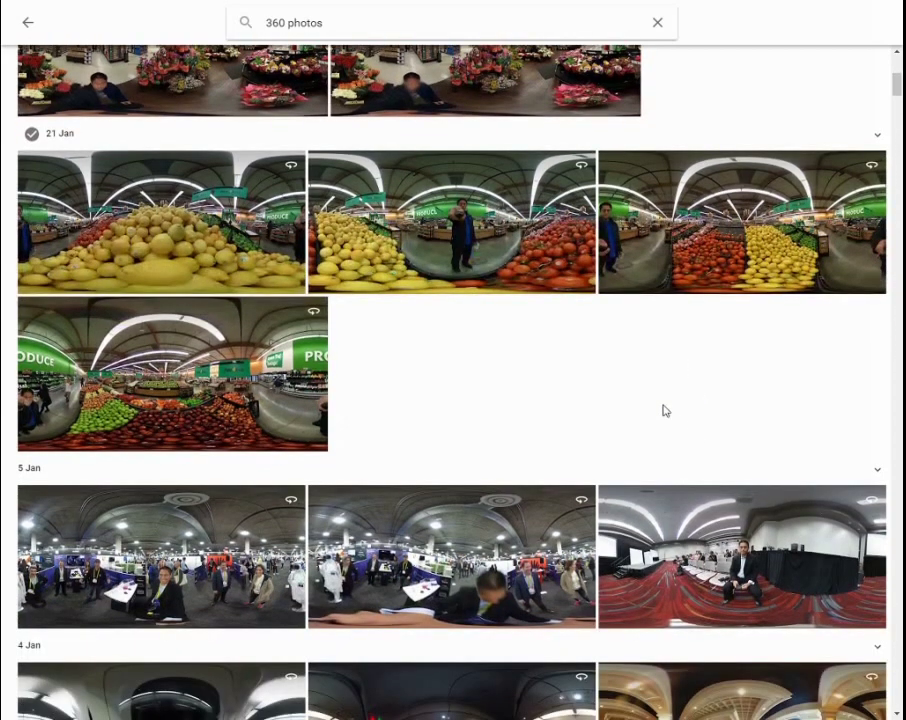
pyautogui.scroll(-1, 663, 410)
pyautogui.scroll(-6, 658, 400)
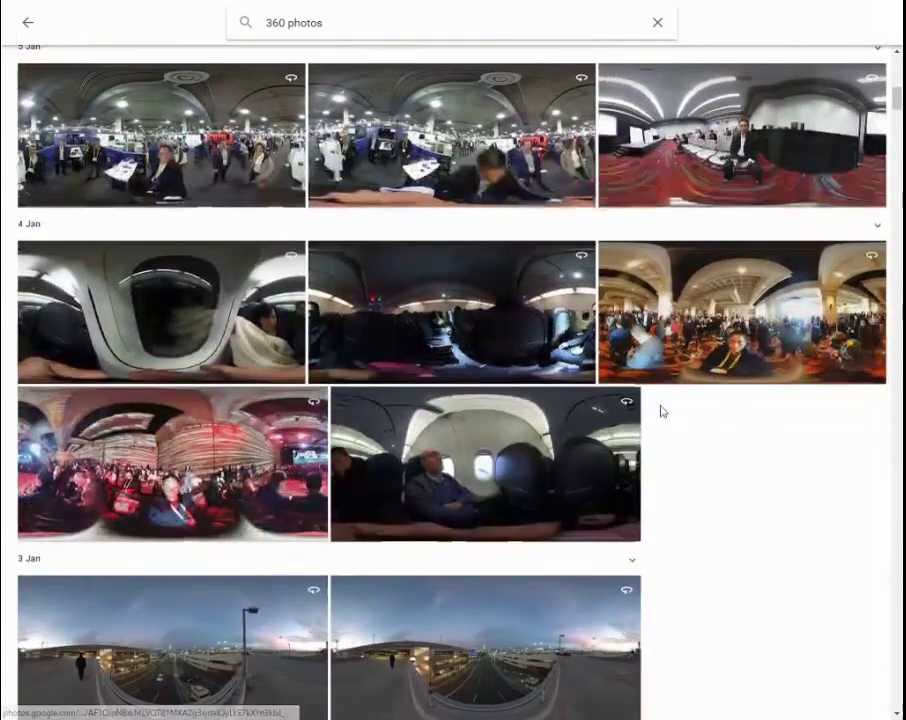
pyautogui.scroll(-2, 666, 429)
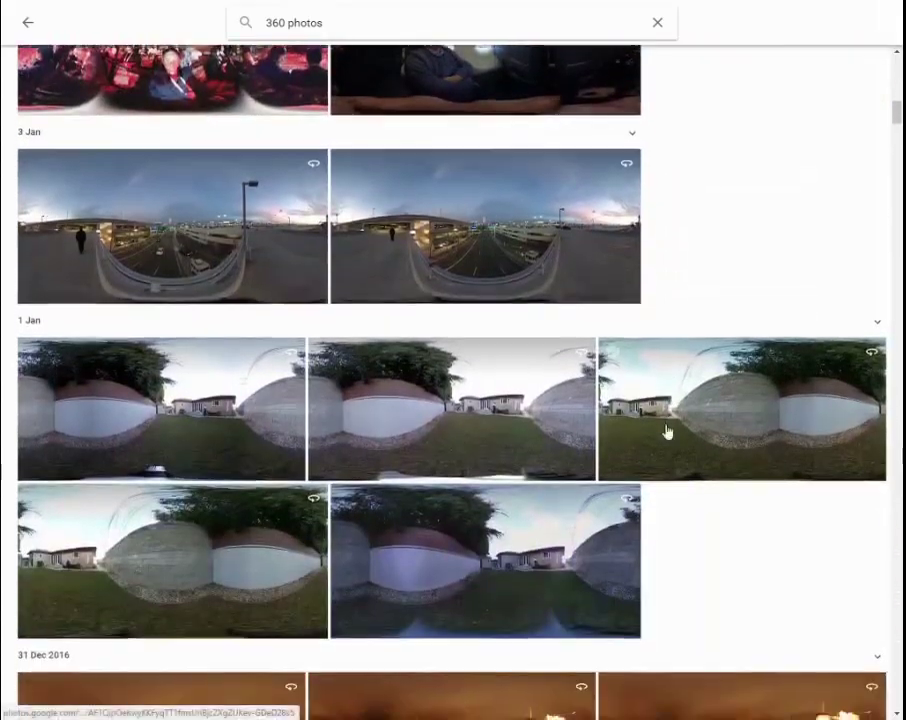
pyautogui.scroll(3, 666, 430)
pyautogui.scroll(10, 668, 430)
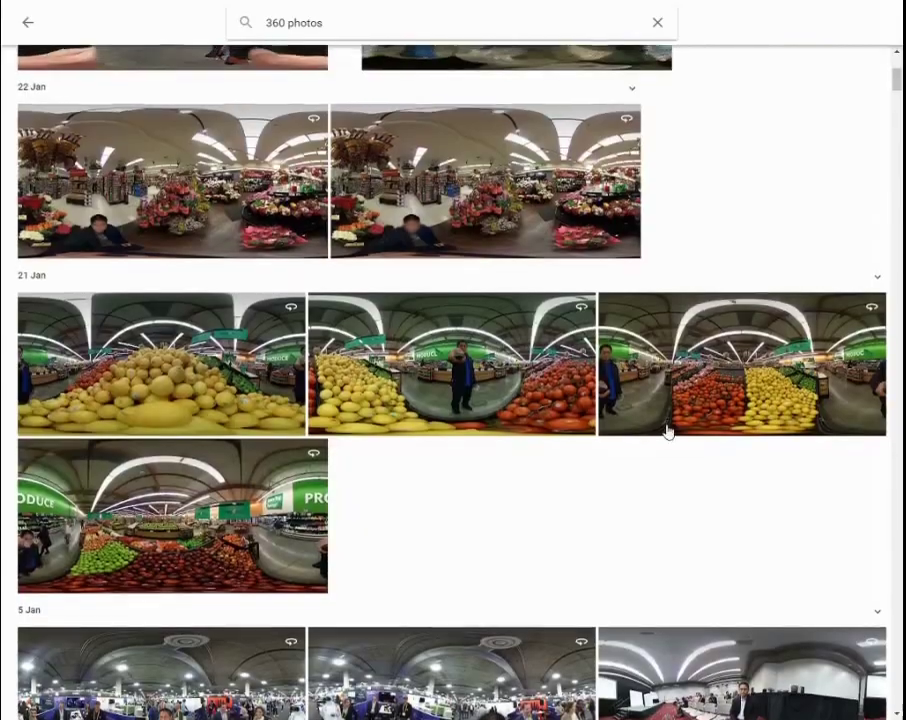
pyautogui.scroll(1, 668, 430)
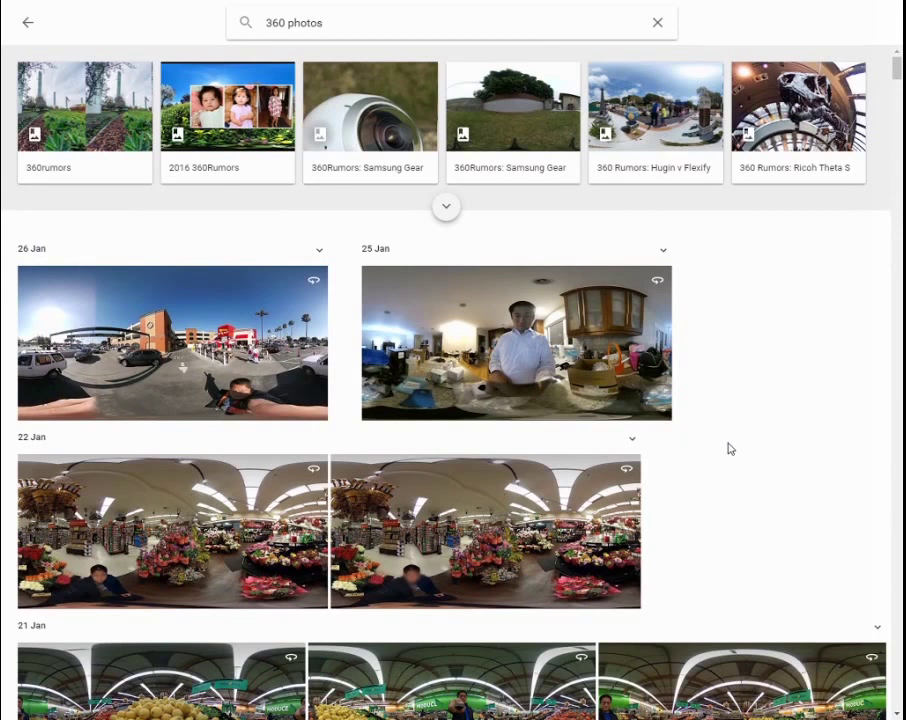
pyautogui.scroll(-3, 718, 442)
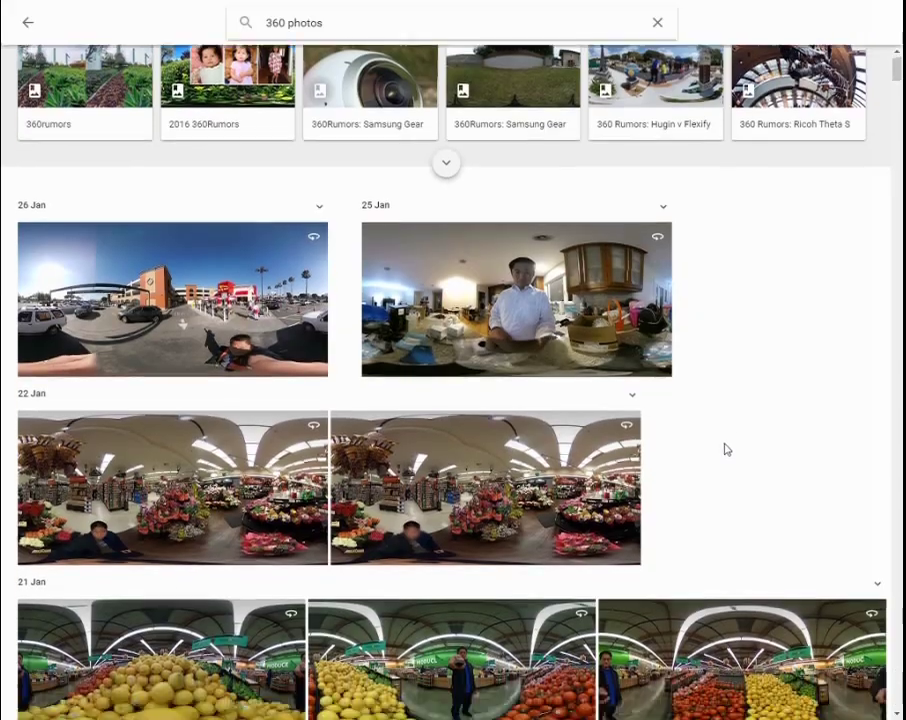
pyautogui.scroll(-15, 720, 463)
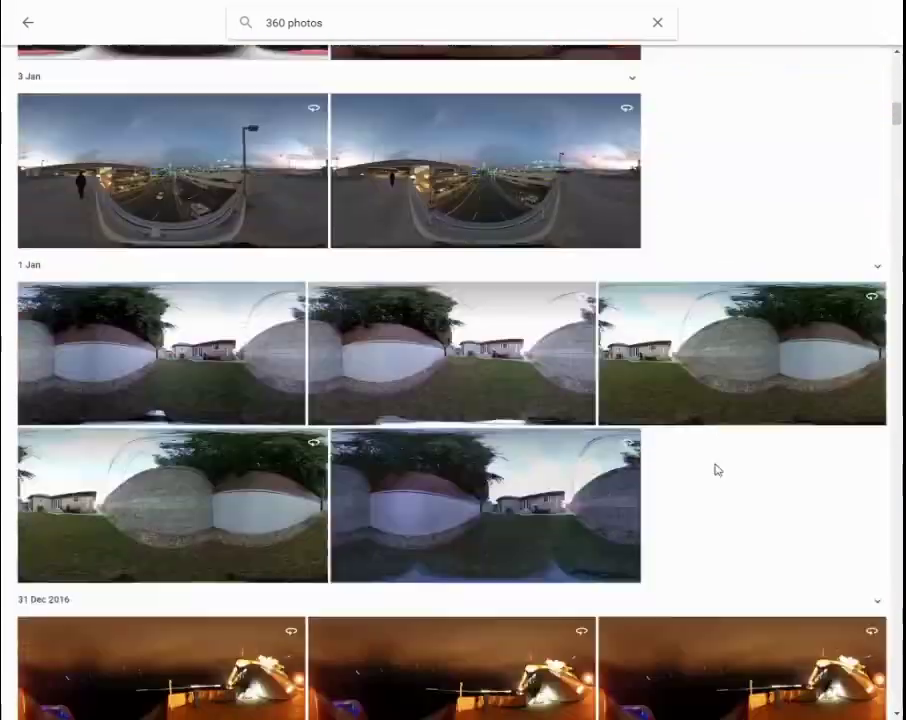
pyautogui.scroll(-15, 715, 470)
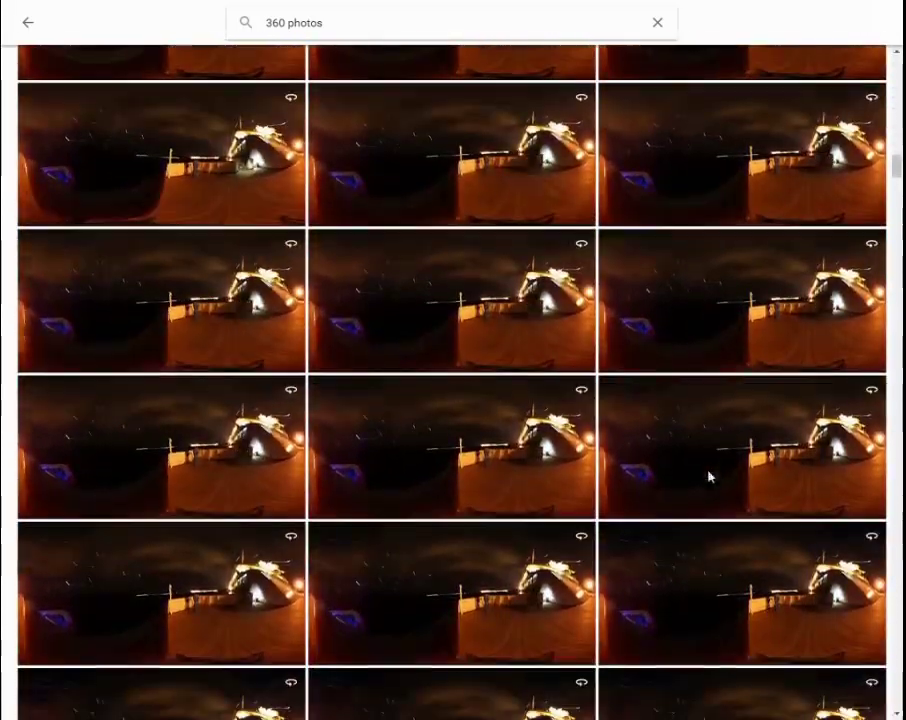
pyautogui.scroll(-10, 708, 477)
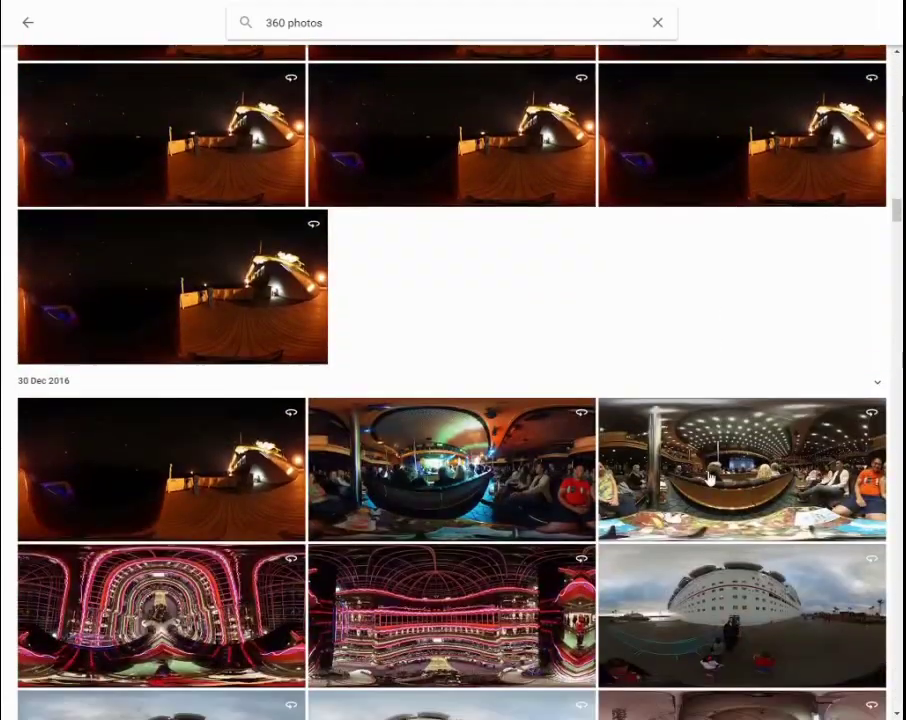
pyautogui.scroll(-10, 708, 477)
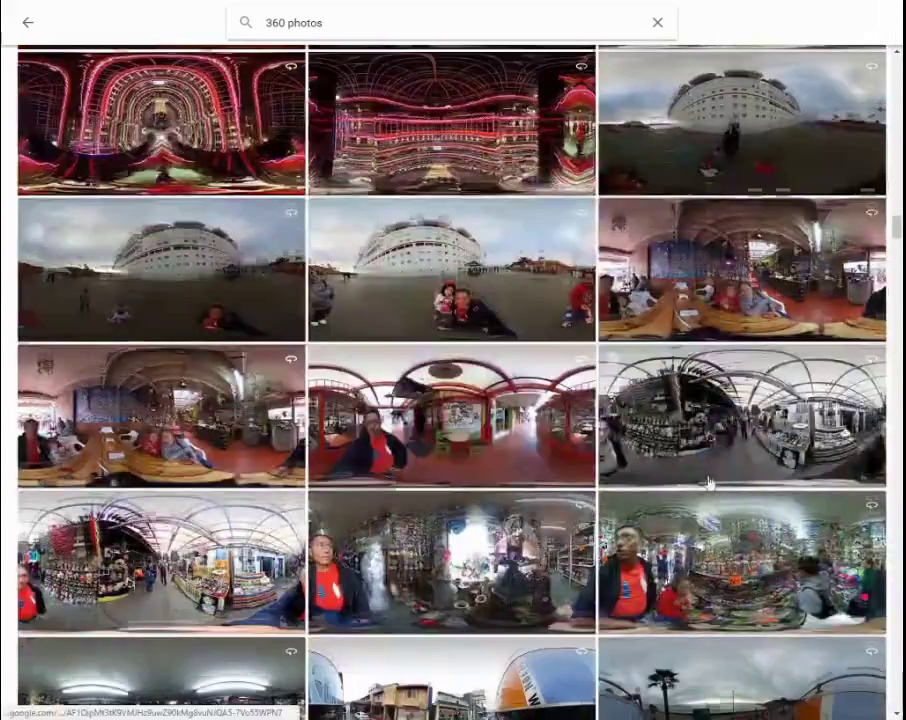
pyautogui.scroll(-8, 708, 484)
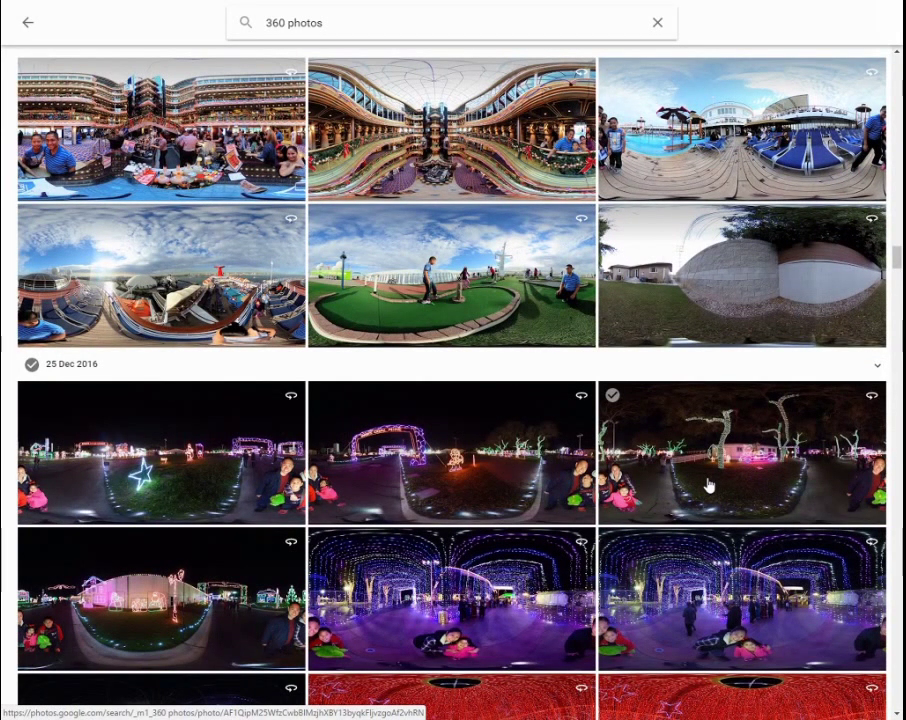
pyautogui.press('Home')
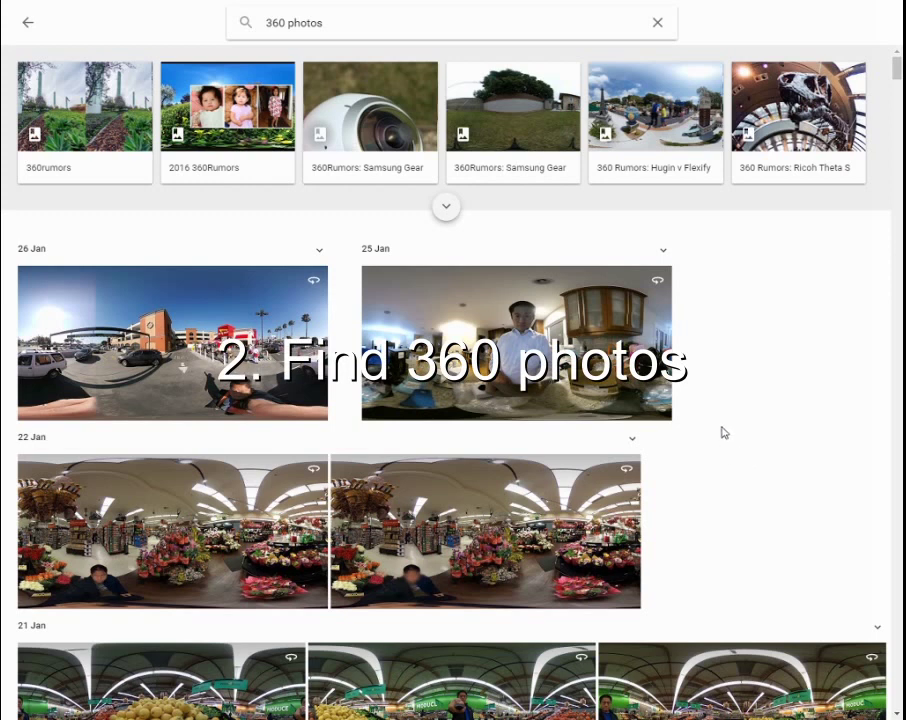
# Step: Clear the 360 photos search and go back to the newest pictures in the main photo library
pyautogui.click(656, 23)
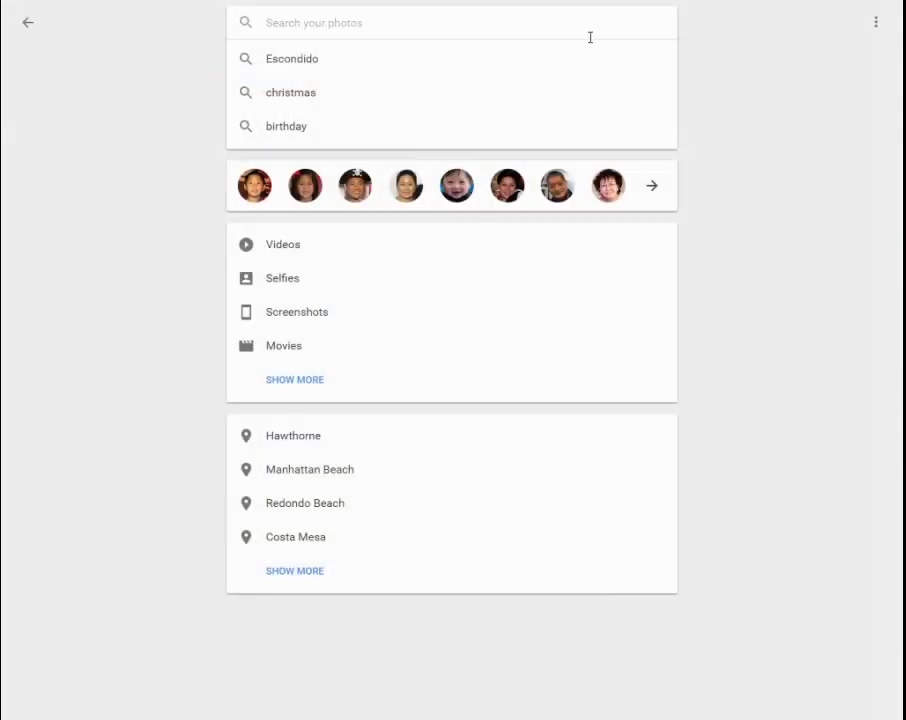
pyautogui.click(707, 83)
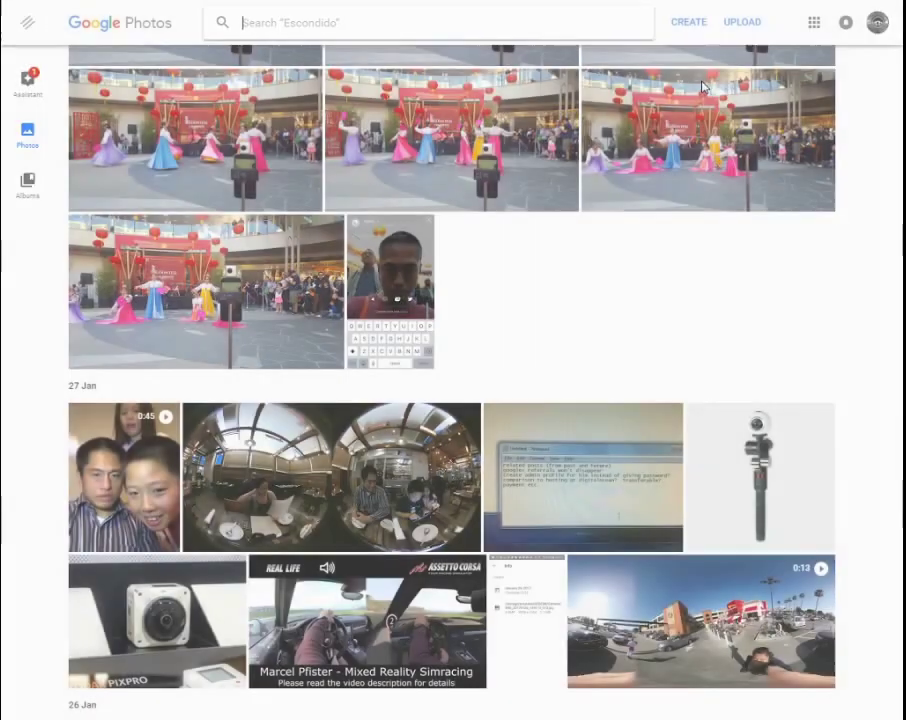
pyautogui.scroll(10, 646, 254)
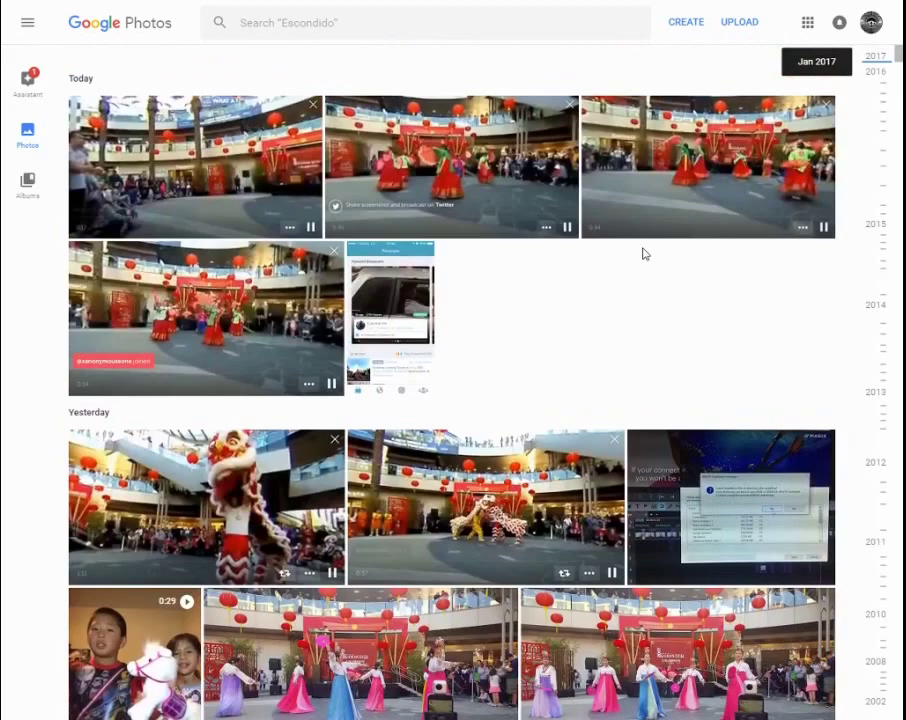
pyautogui.scroll(-2, 605, 268)
pyautogui.scroll(2, 598, 270)
# Step: Search the library for 360 and choose the suggested "360 photos" category
pyautogui.click(390, 24)
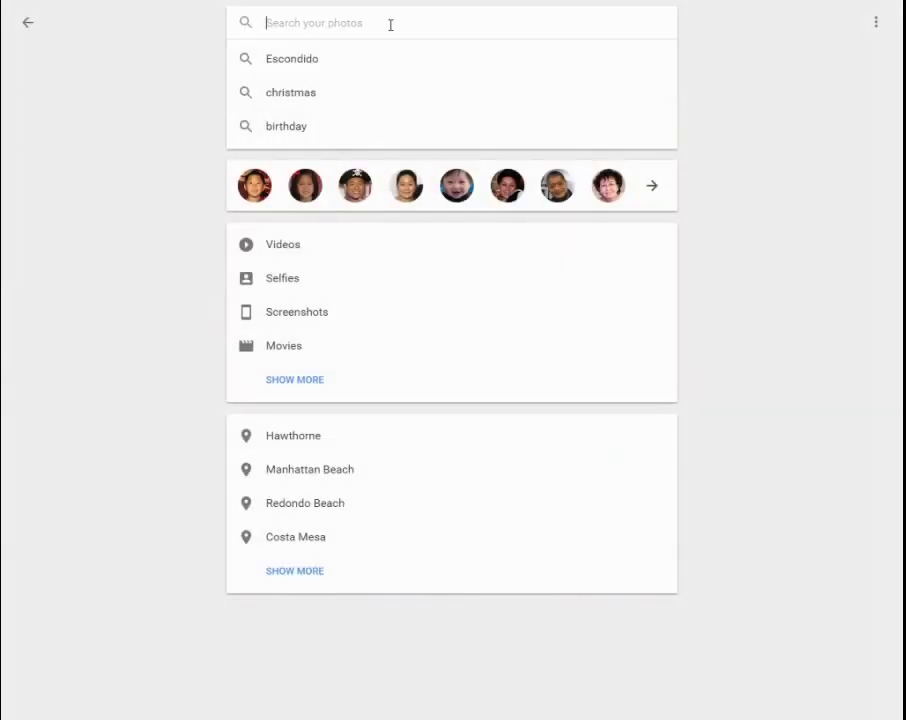
pyautogui.write('360')
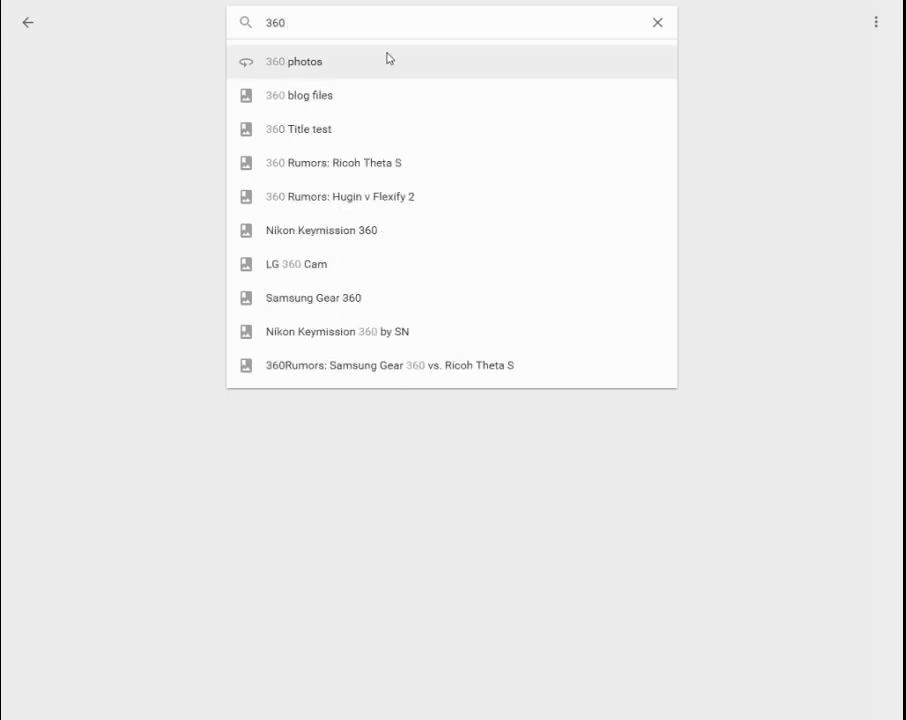
pyautogui.click(389, 61)
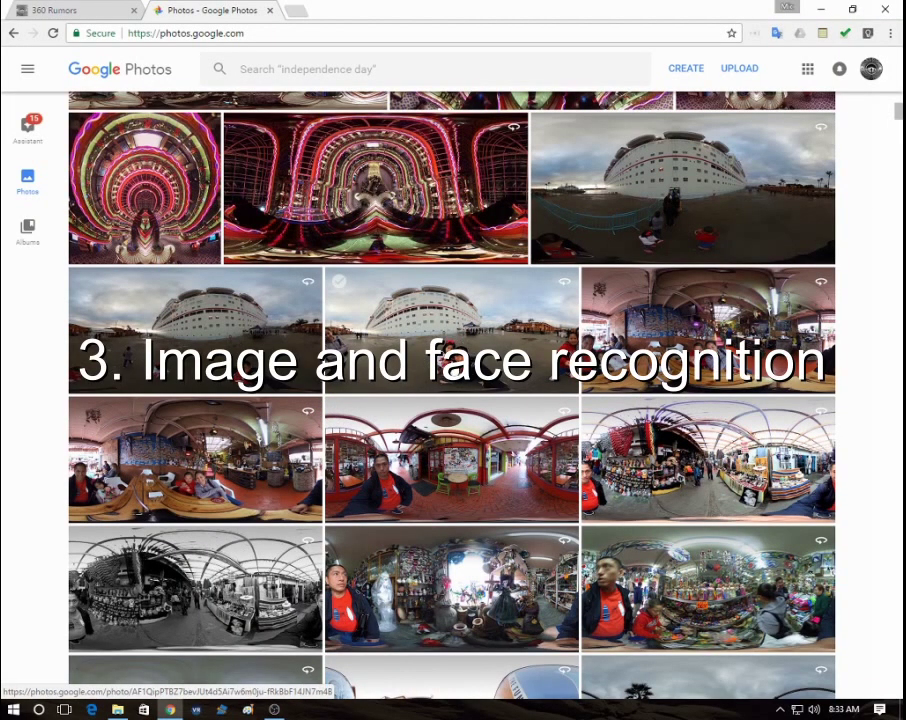
# Step: Search the library for the child's first name and look through the matching photos back to December 2016
pyautogui.click(371, 70)
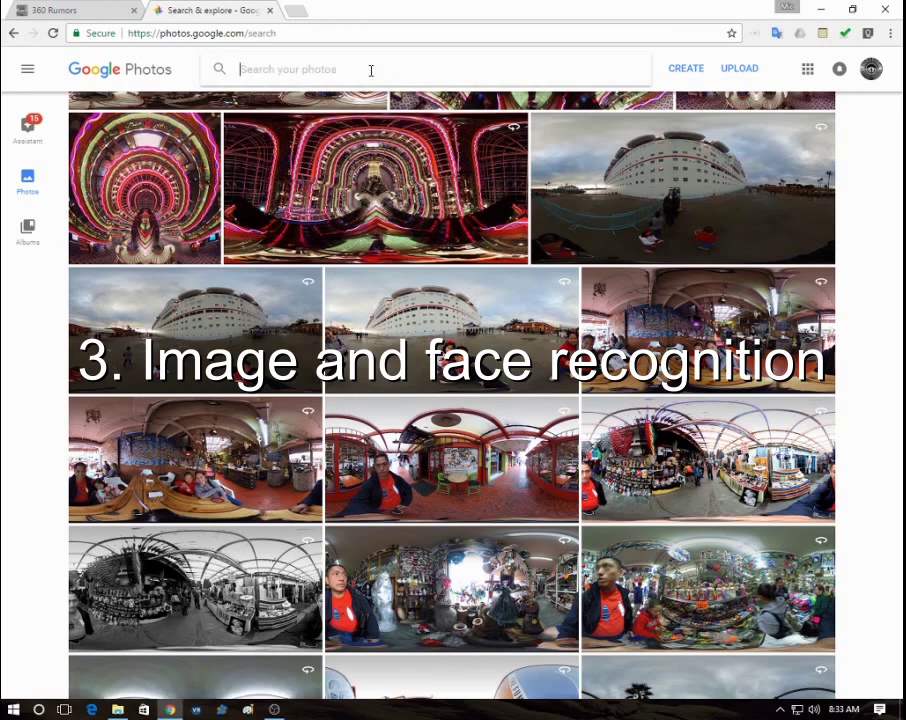
pyautogui.write('sophia')
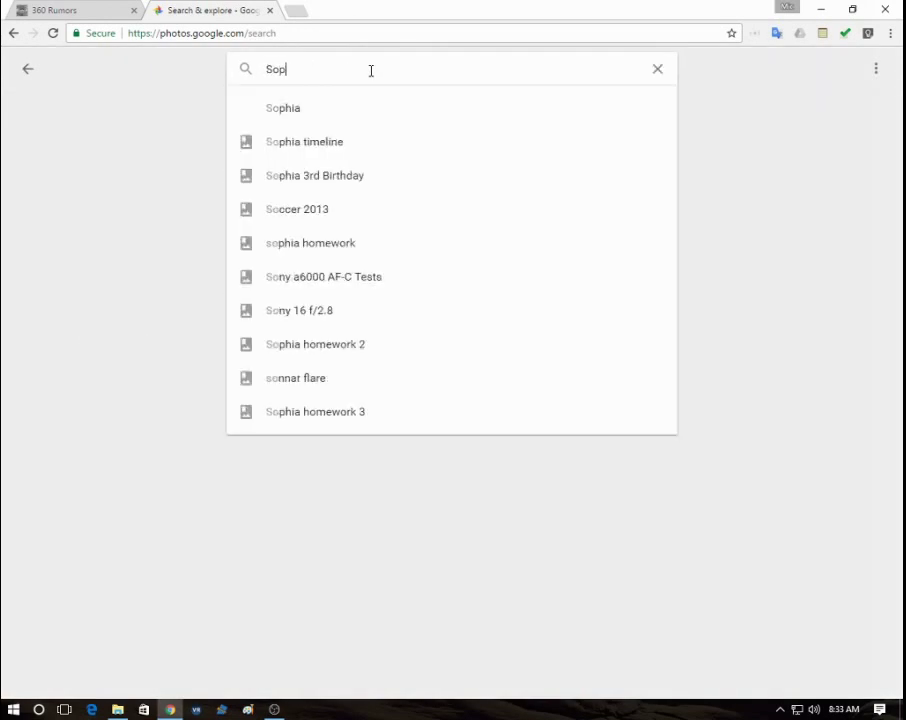
pyautogui.press('Return')
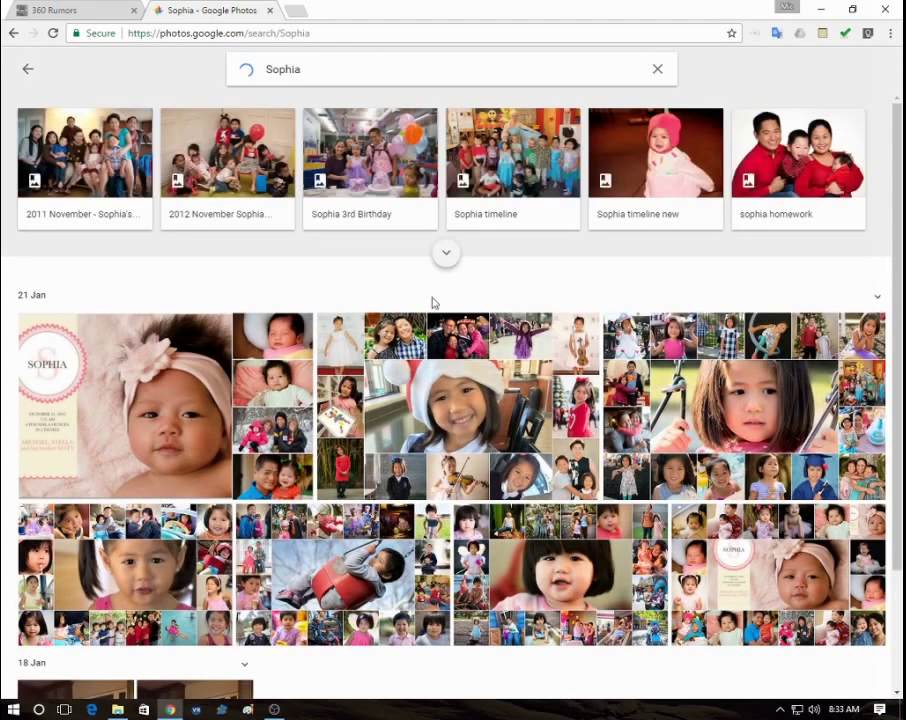
pyautogui.scroll(-10, 415, 254)
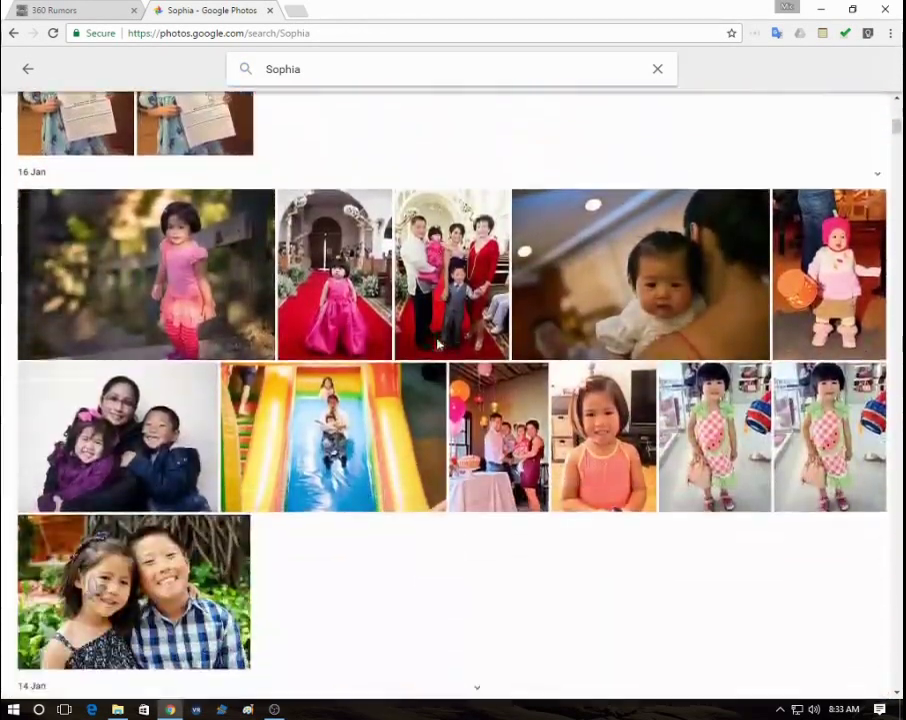
pyautogui.scroll(-6, 437, 344)
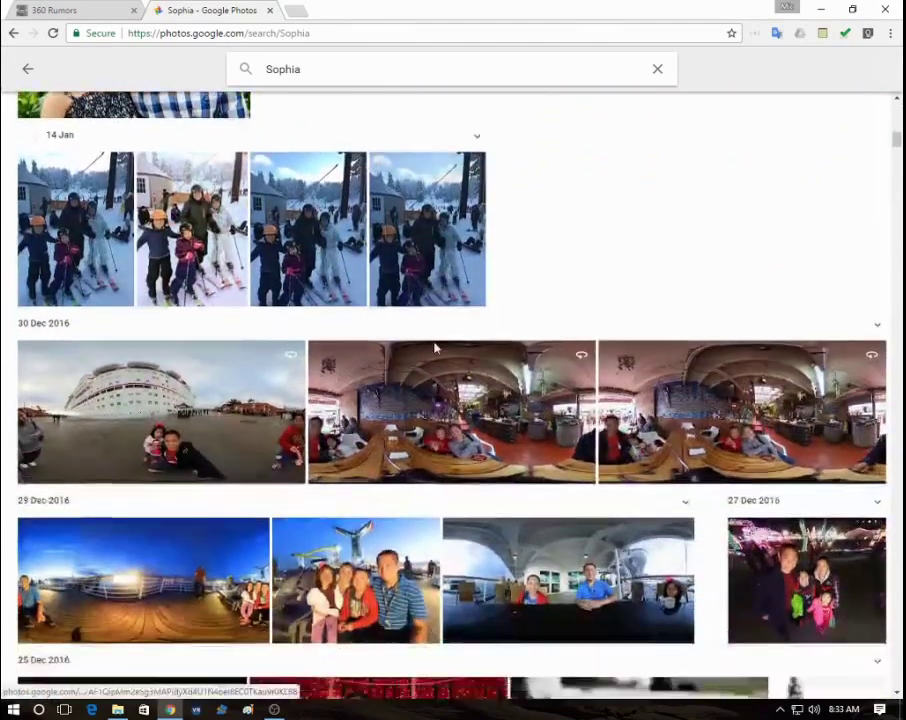
pyautogui.scroll(-2, 435, 347)
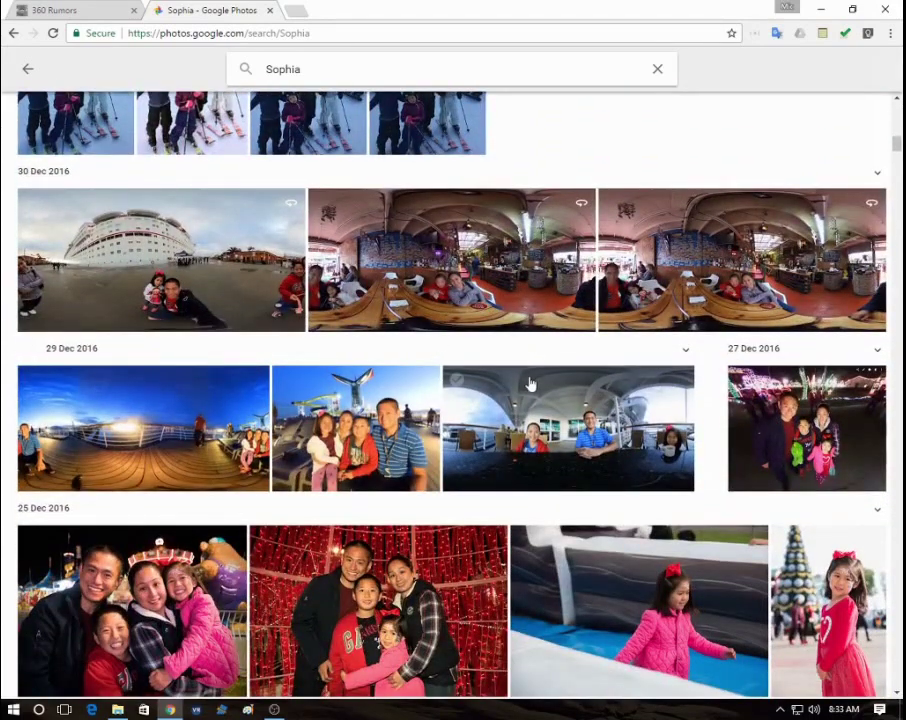
# Step: Open the 30 Dec 2016 cruise ship 360 photo, turn its view toward the two people in front, and show its info
pyautogui.click(184, 279)
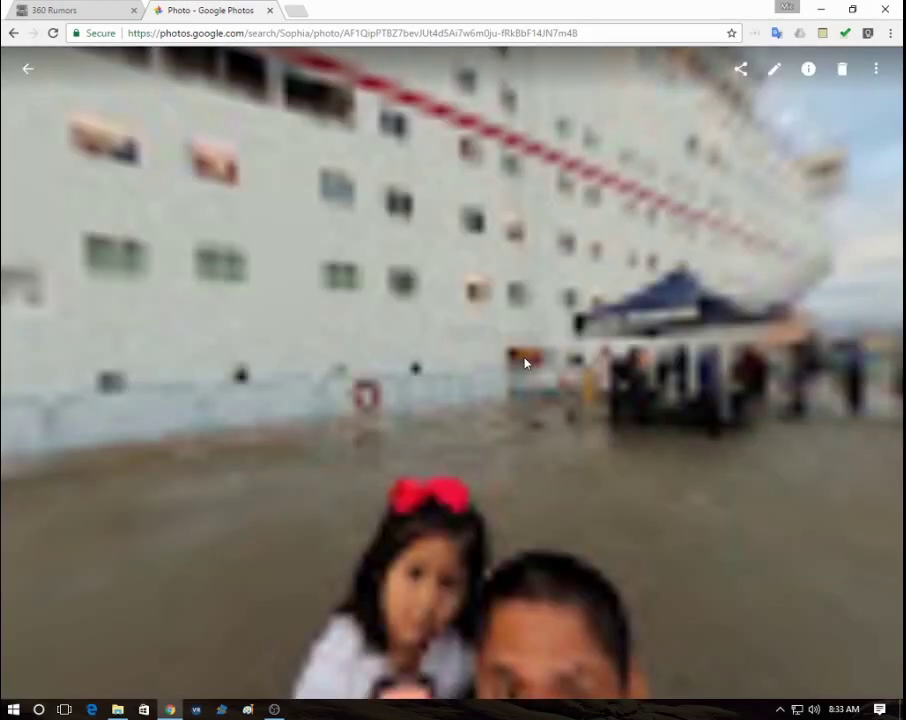
pyautogui.moveTo(467, 437); pyautogui.dragTo(520, 326)
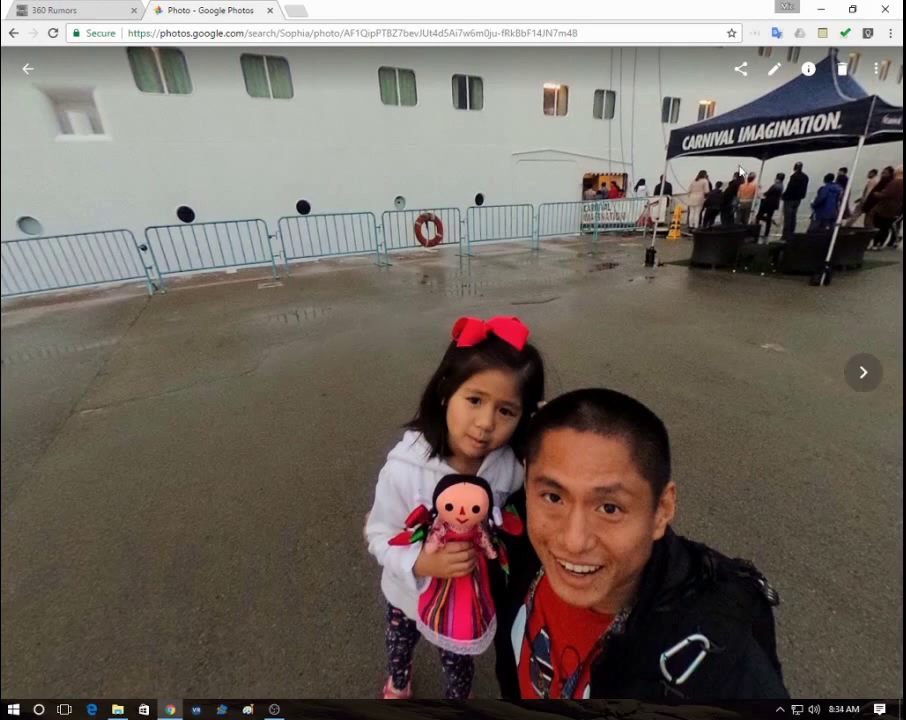
pyautogui.click(806, 70)
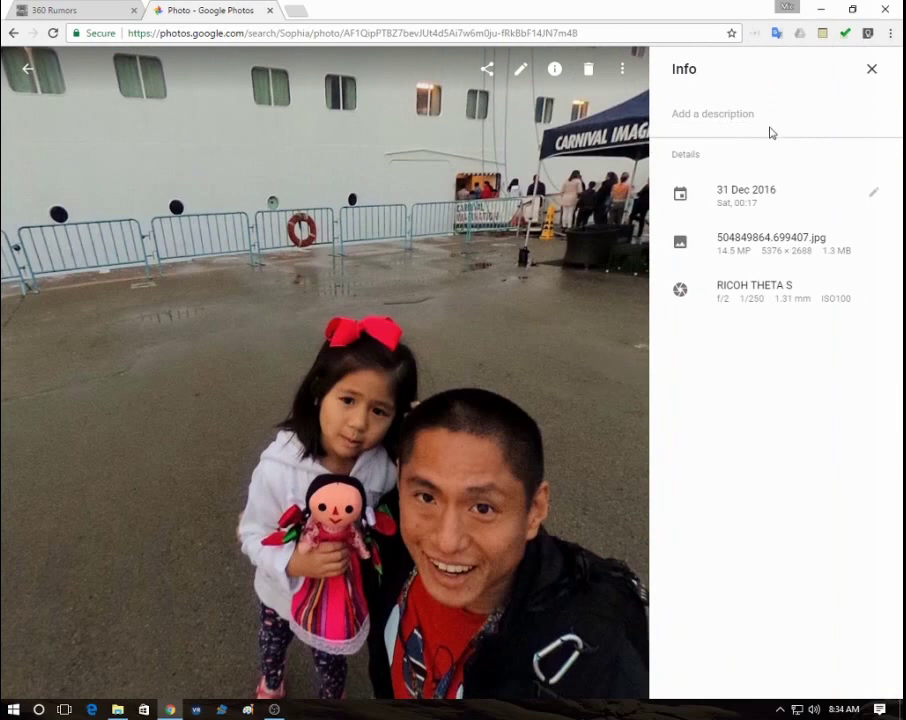
# Step: Add the description "Mexico cruise" followed by the child's first name to the cruise ship photo
pyautogui.click(723, 113)
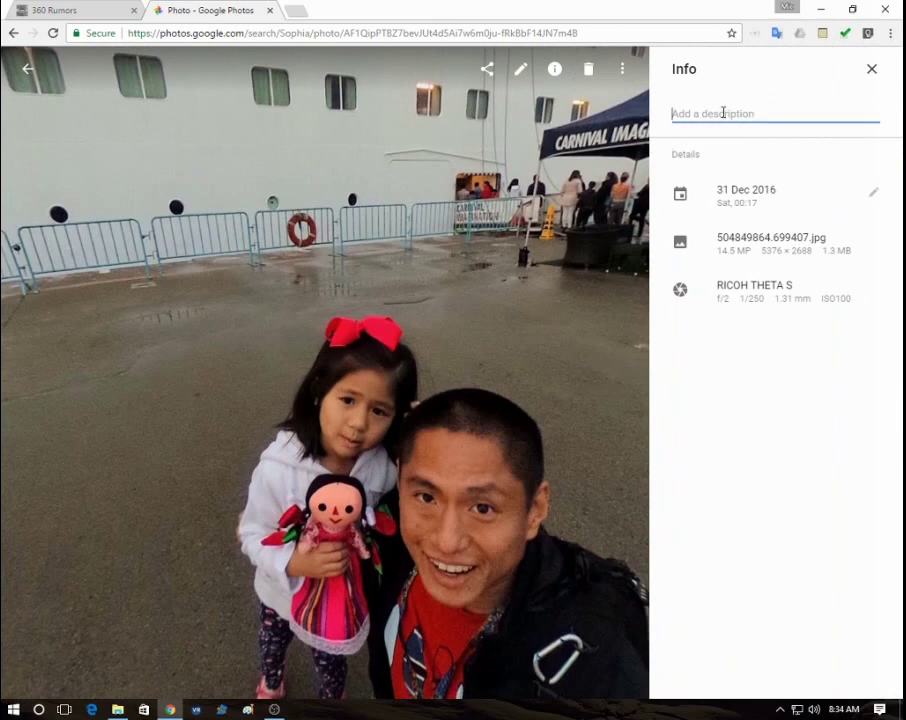
pyautogui.write('Mi')
pyautogui.write('xico')
pyautogui.write(' cruise')
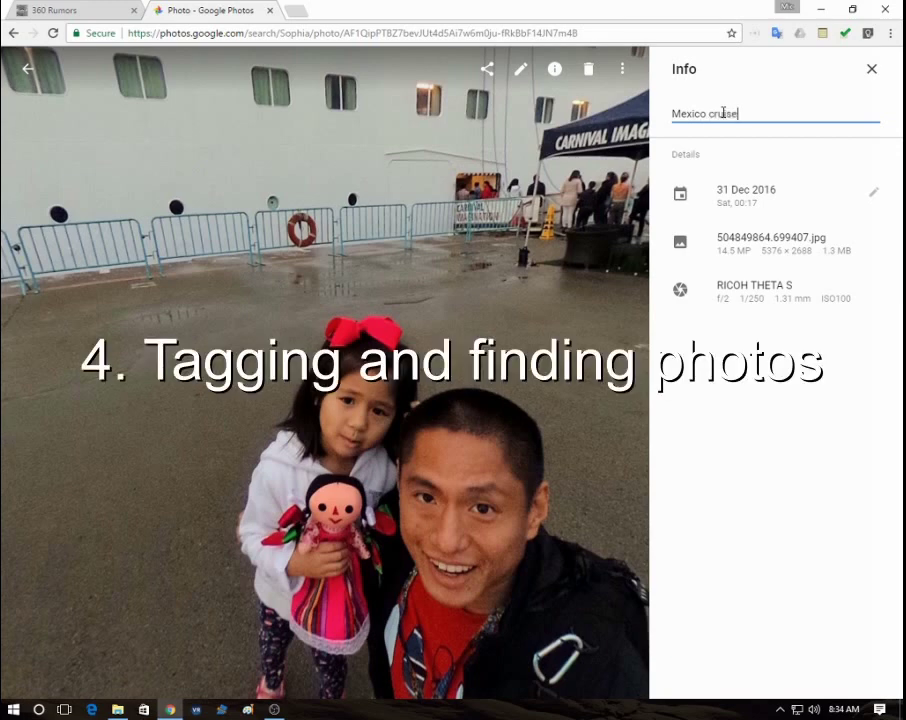
pyautogui.press('Return')
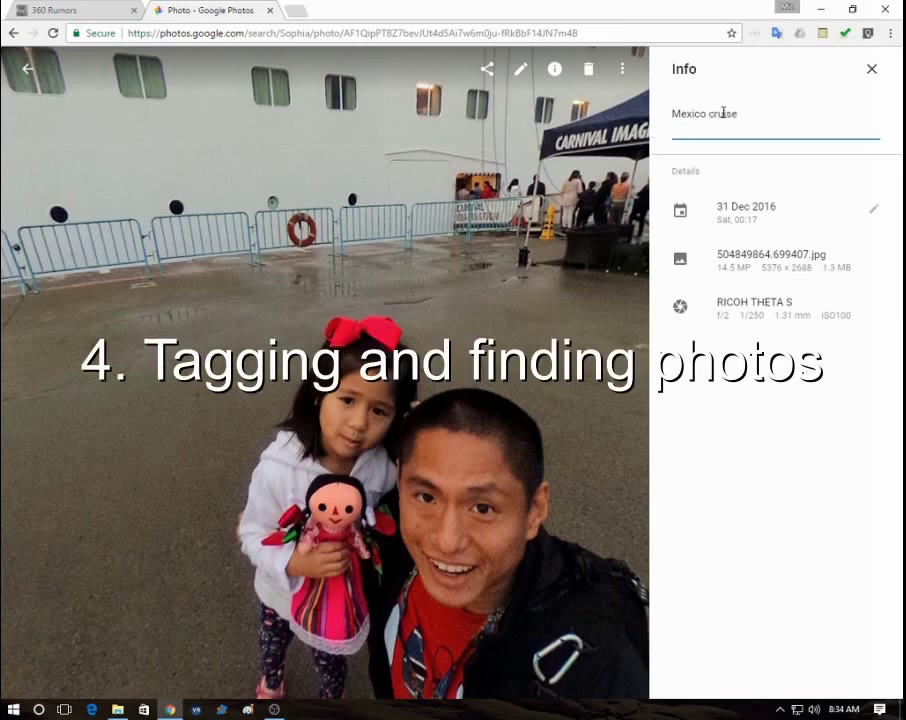
pyautogui.press('BackSpace')
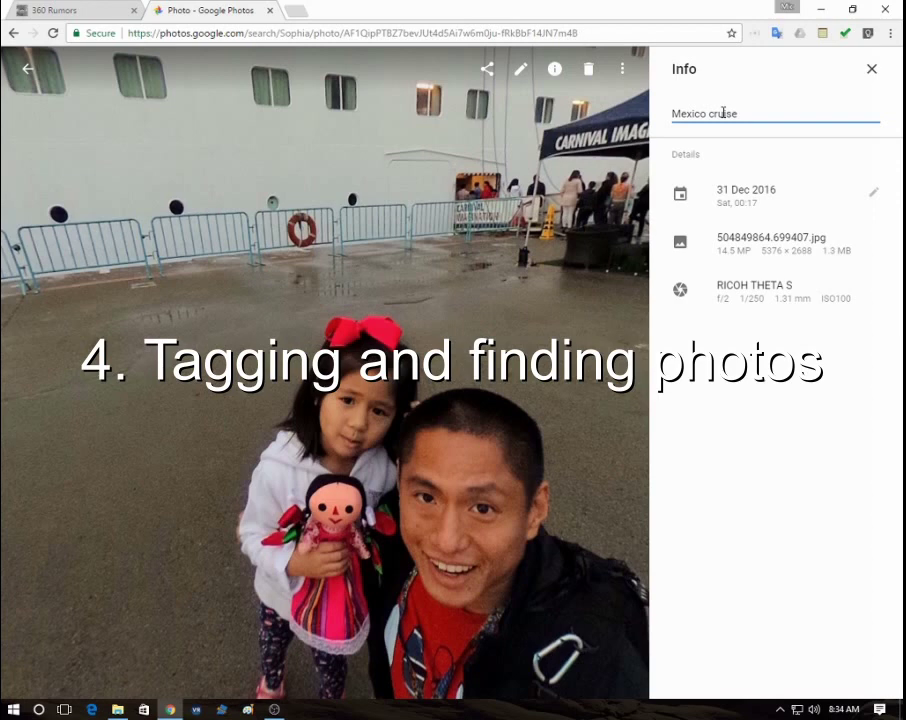
pyautogui.write('Sophia')
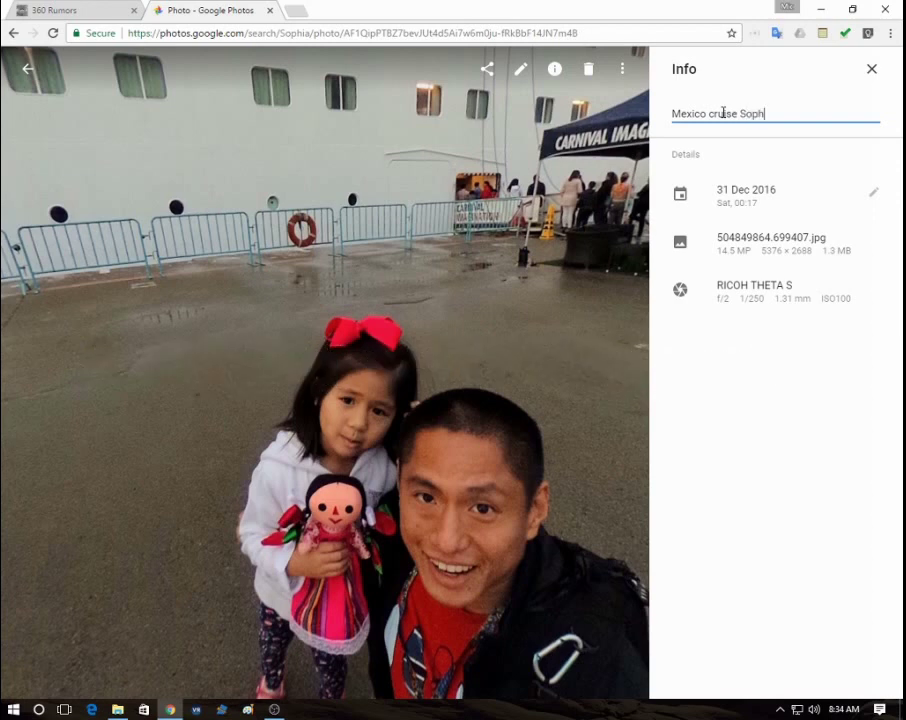
# Step: Save the cruise ship photo's description and search the library for "cruise" to find that photo among the results
pyautogui.click(748, 396)
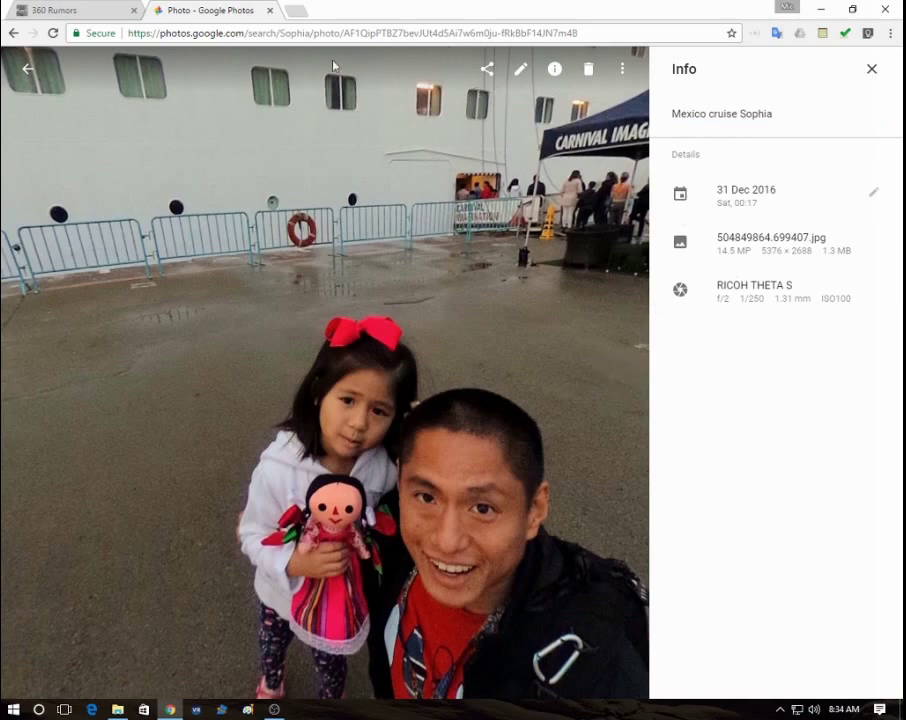
pyautogui.click(28, 70)
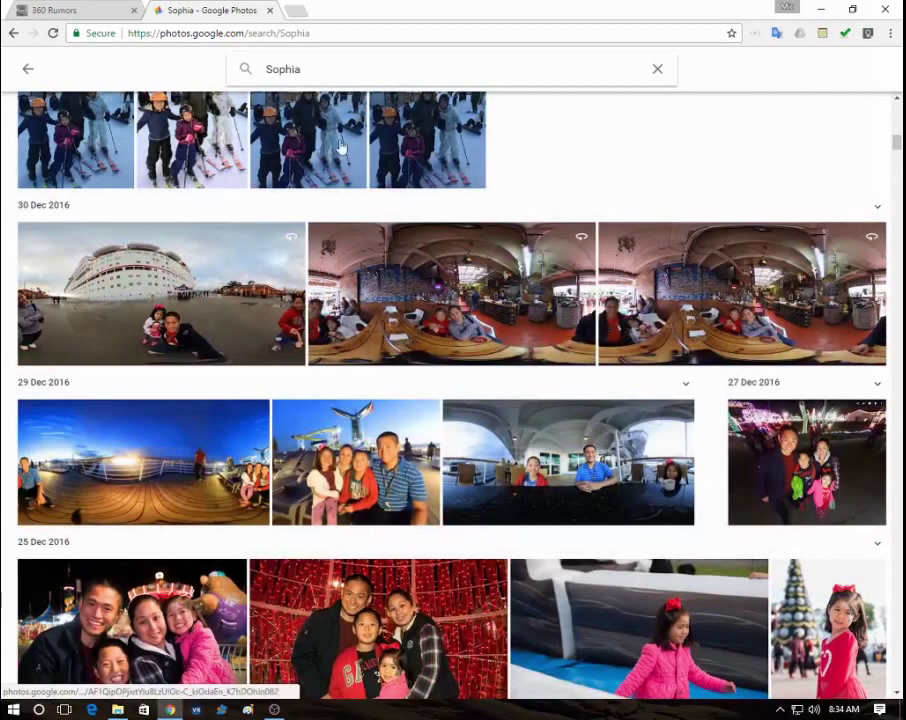
pyautogui.click(377, 70)
pyautogui.hotkey('ctrl', 'a')
pyautogui.write('cruise')
pyautogui.press('Return')
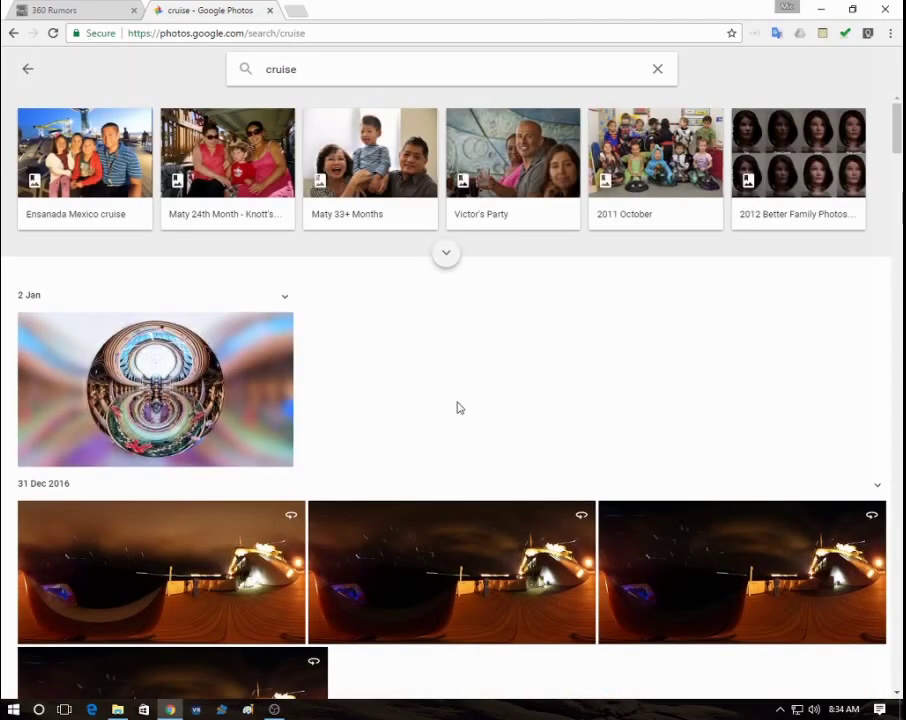
pyautogui.scroll(-10, 458, 407)
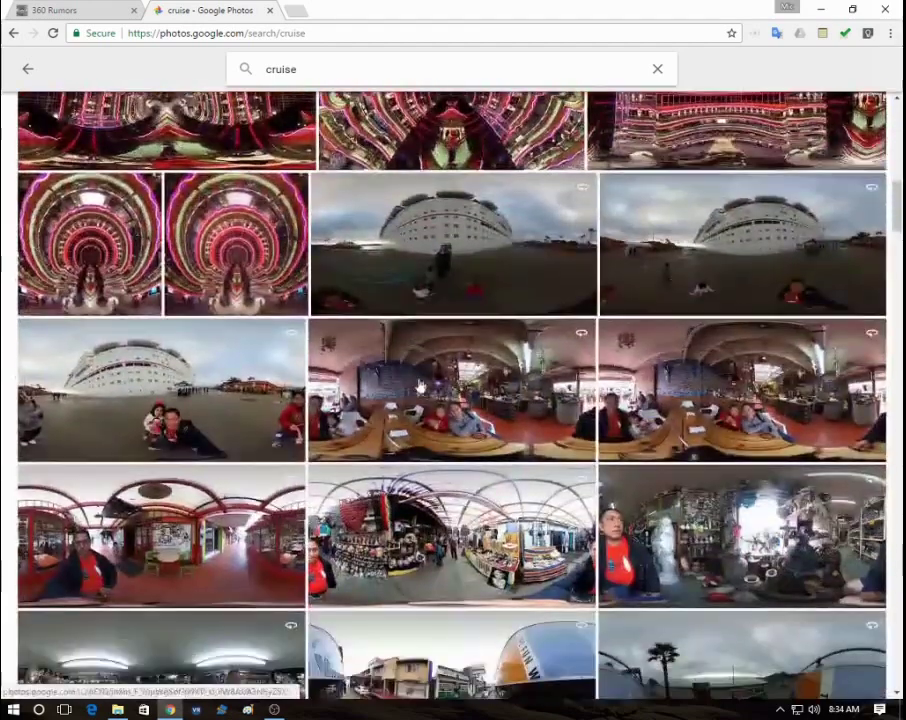
pyautogui.click(169, 400)
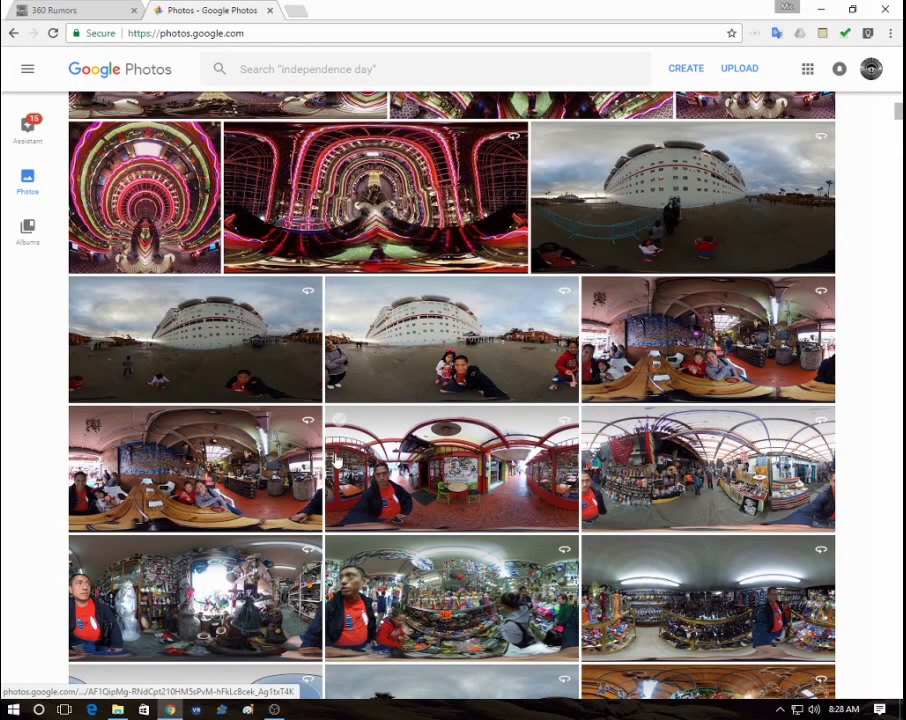
# Step: Browse from the bar and restaurant 360 photo forward to the covered market 360 photo and open the market photo for editing
pyautogui.click(262, 480)
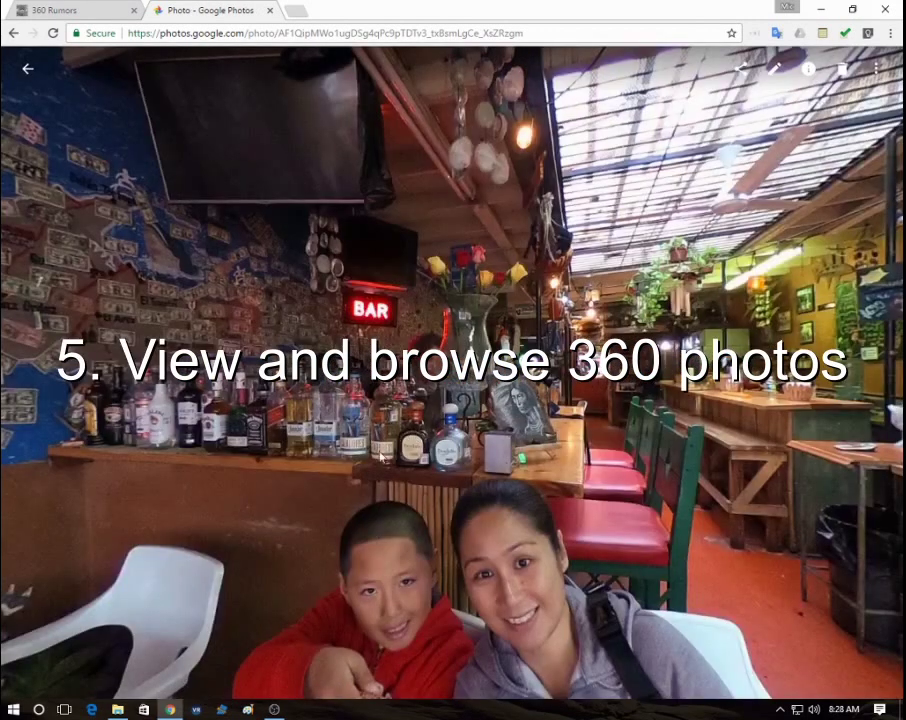
pyautogui.moveTo(371, 449); pyautogui.dragTo(595, 483)
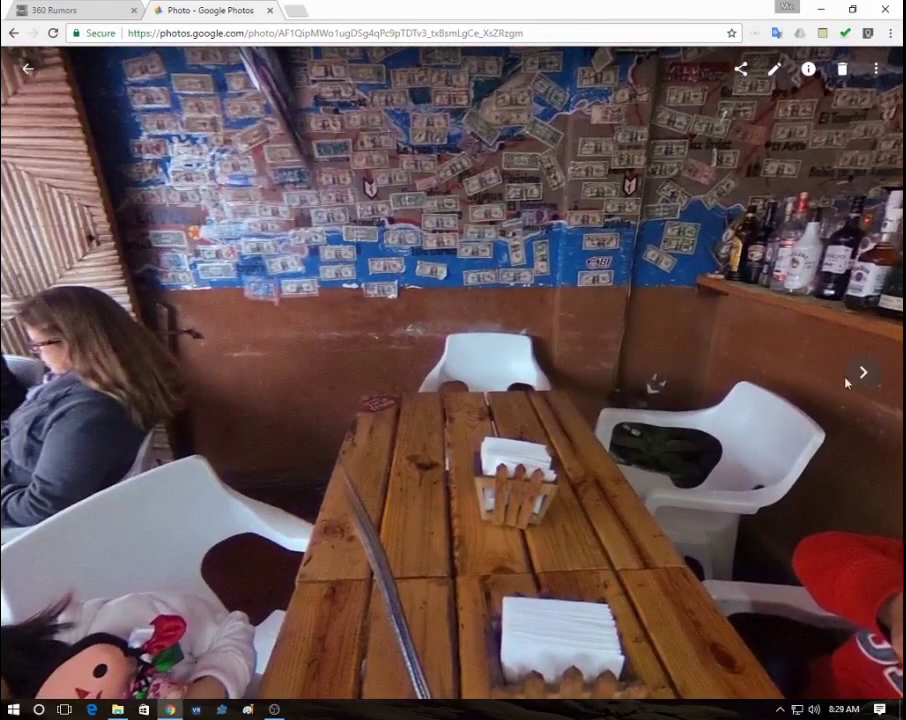
pyautogui.click(862, 378)
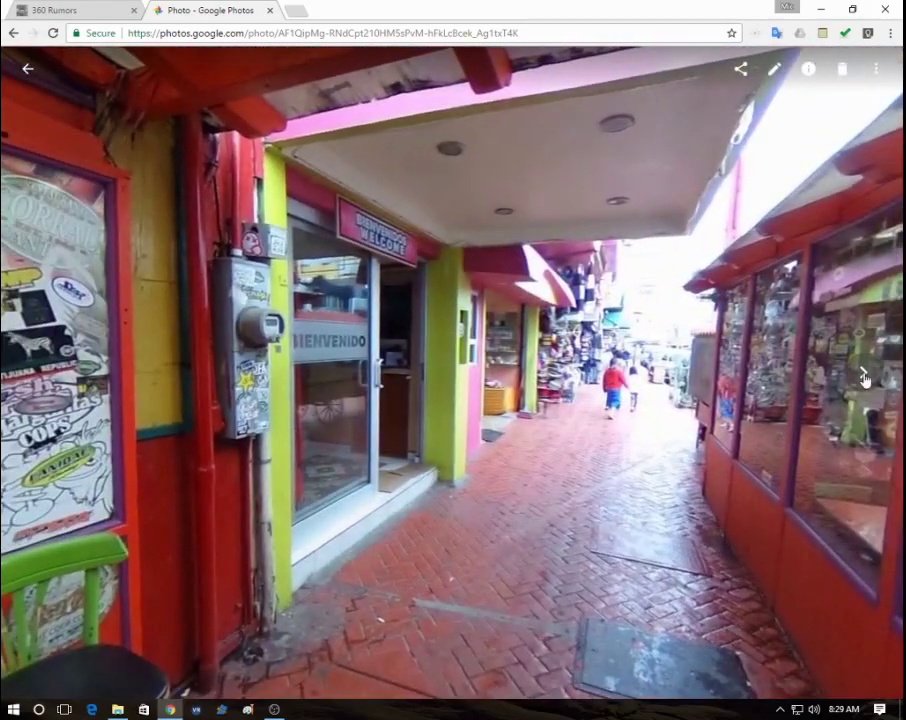
pyautogui.click(848, 378)
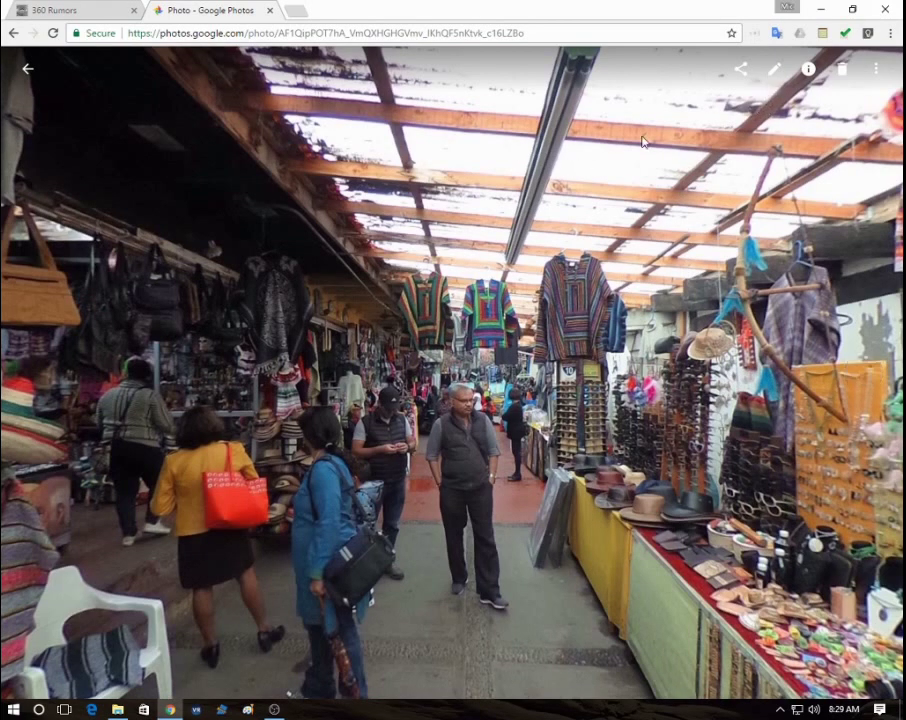
pyautogui.click(773, 69)
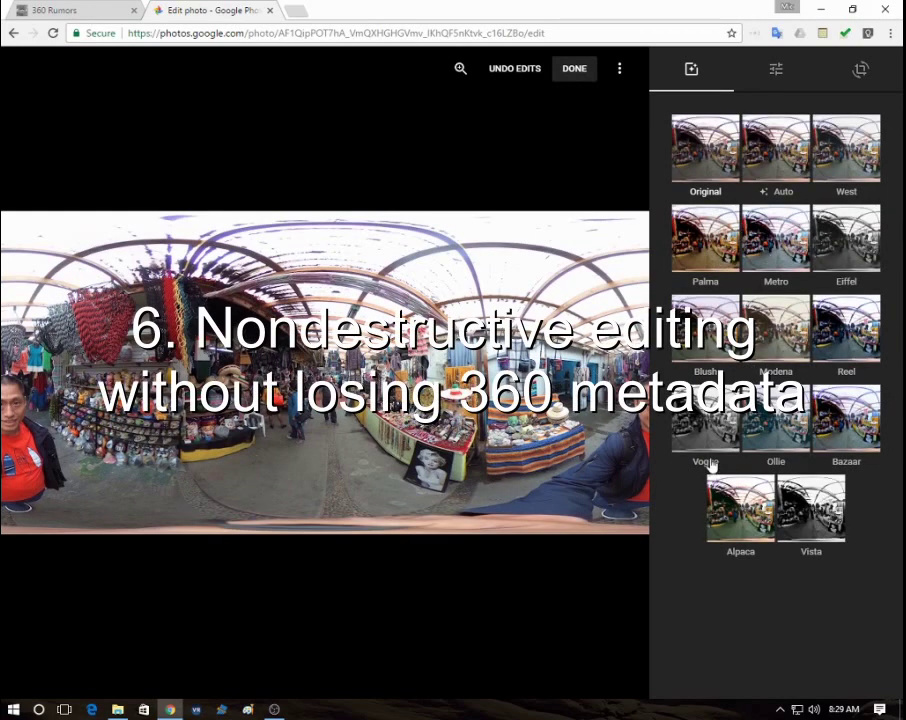
# Step: Try the Vogue, Alpaca and Ollie filters on the market photo and set it back to Original
pyautogui.click(706, 425)
pyautogui.click(750, 525)
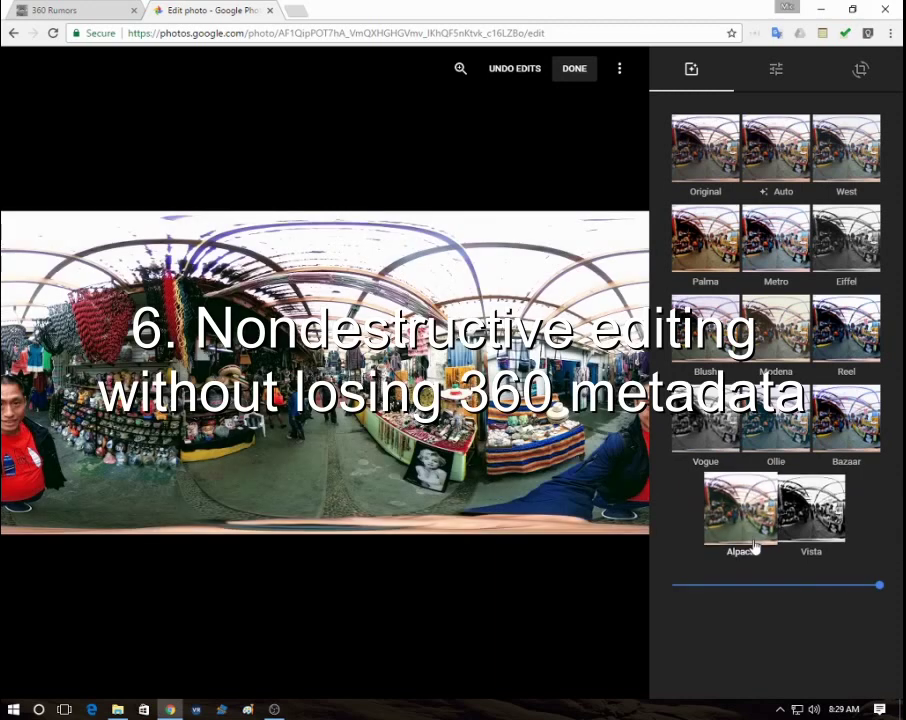
pyautogui.click(793, 421)
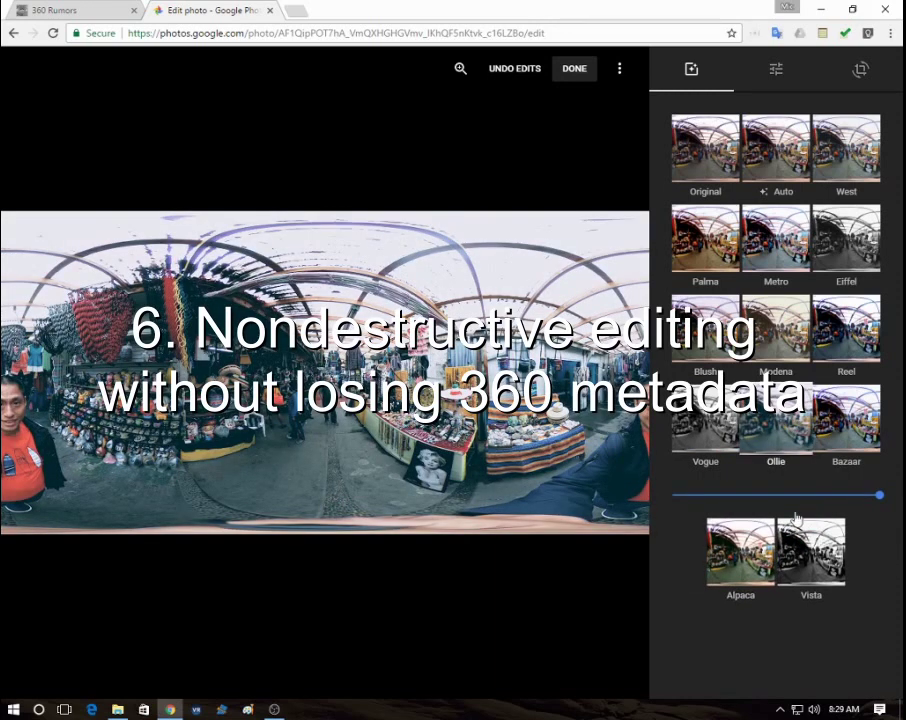
pyautogui.moveTo(879, 500)
pyautogui.mouseDown()
pyautogui.moveTo(758, 497)
pyautogui.moveTo(878, 495)
pyautogui.mouseUp()
pyautogui.click(702, 161)
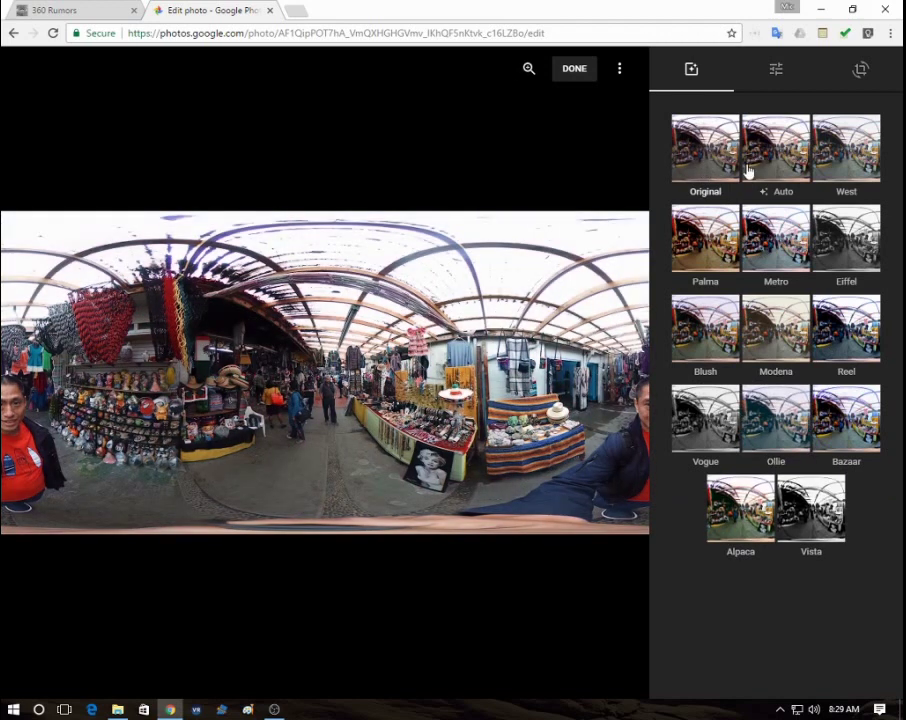
# Step: Raise the market photo's Exposure moderately and its Blacks and Pop slightly, and save the edits
pyautogui.click(777, 72)
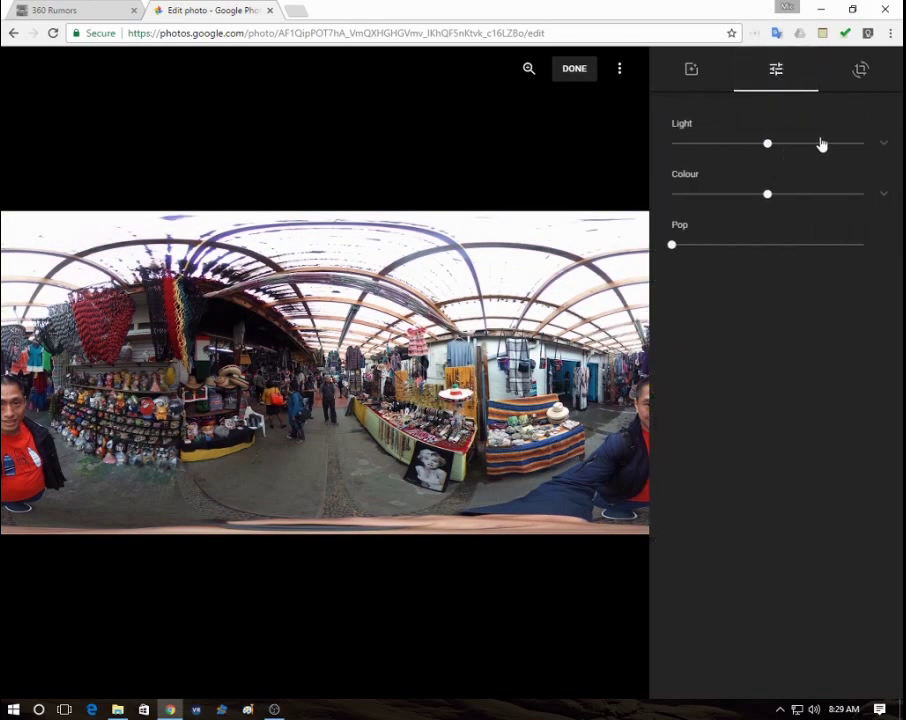
pyautogui.moveTo(768, 146)
pyautogui.mouseDown()
pyautogui.moveTo(823, 149)
pyautogui.moveTo(768, 152)
pyautogui.mouseUp()
pyautogui.click(884, 144)
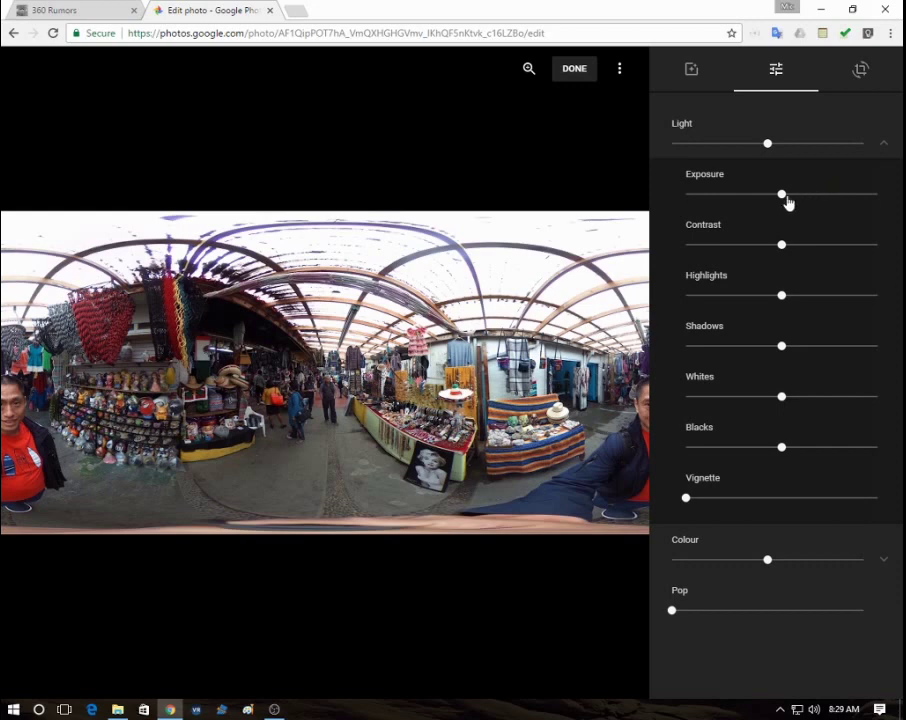
pyautogui.moveTo(778, 204); pyautogui.dragTo(834, 196)
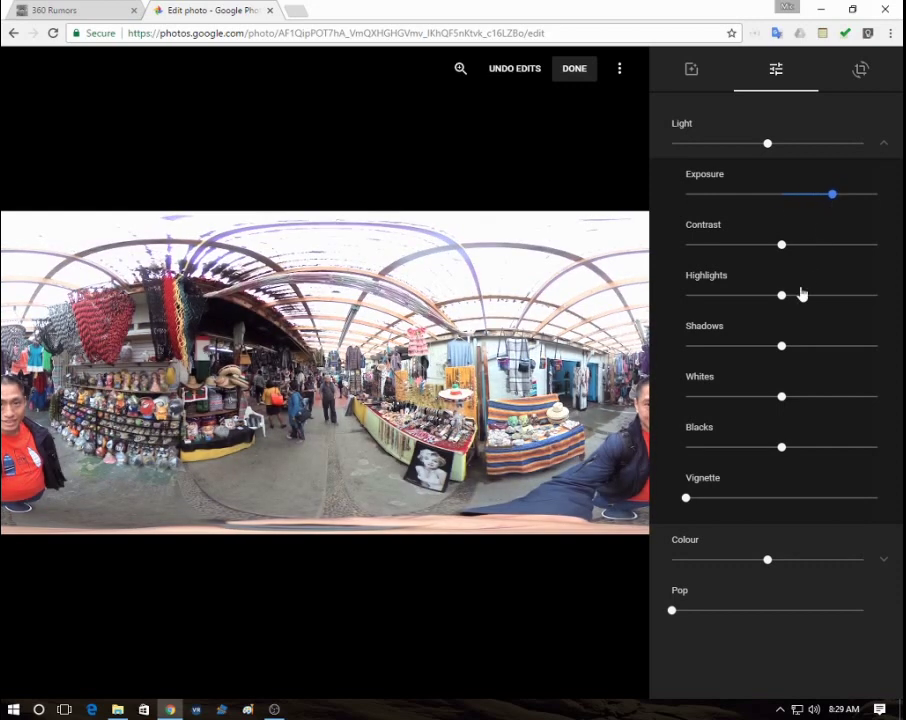
pyautogui.moveTo(781, 297)
pyautogui.mouseDown()
pyautogui.moveTo(744, 297)
pyautogui.moveTo(791, 297)
pyautogui.moveTo(781, 298)
pyautogui.mouseUp()
pyautogui.moveTo(832, 199); pyautogui.dragTo(828, 200)
pyautogui.moveTo(782, 453); pyautogui.dragTo(804, 452)
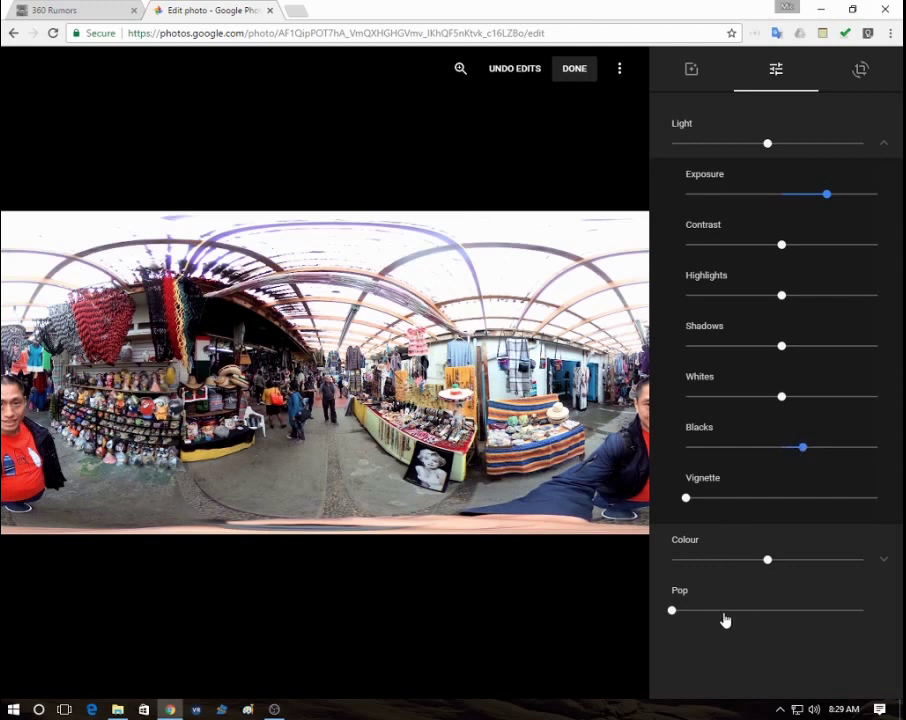
pyautogui.moveTo(676, 616); pyautogui.dragTo(690, 614)
pyautogui.click(576, 69)
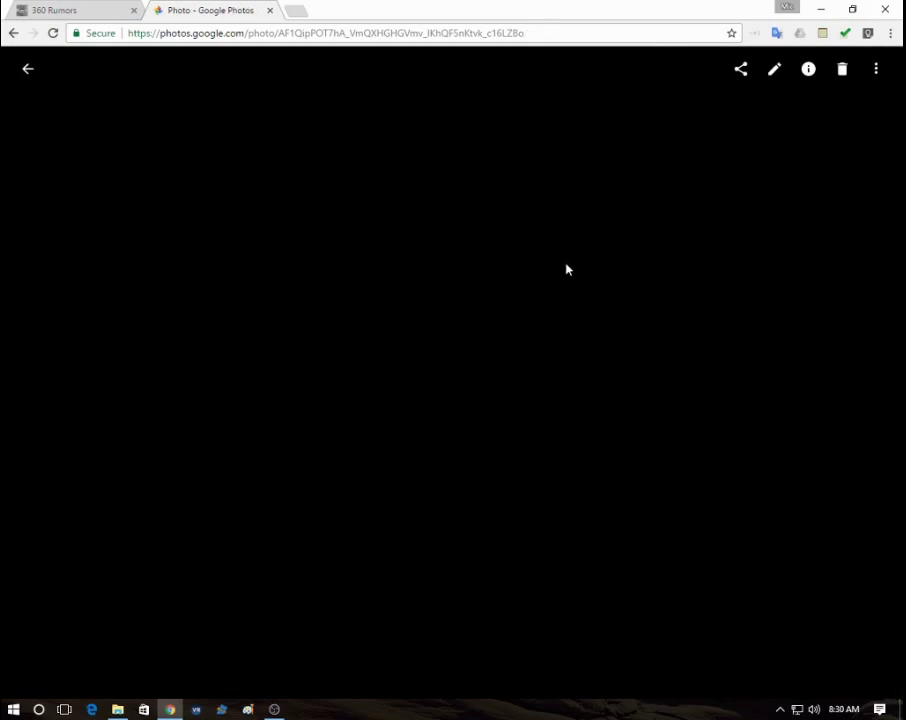
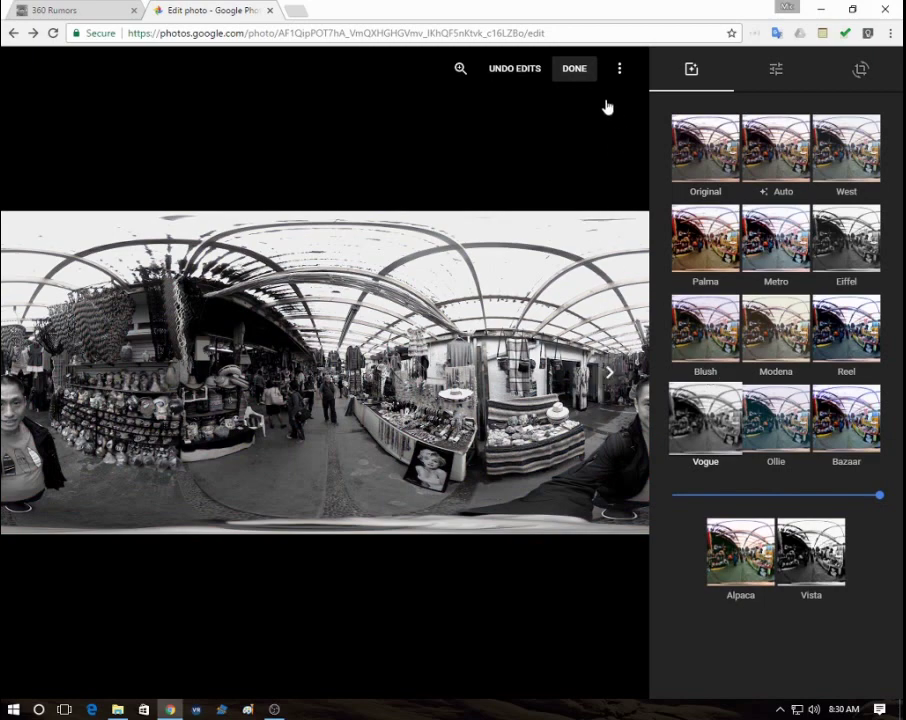
# Step: Save the black-and-white Vogue version of the market photo as a copy, and copy its edits for reuse
pyautogui.click(617, 72)
pyautogui.click(582, 80)
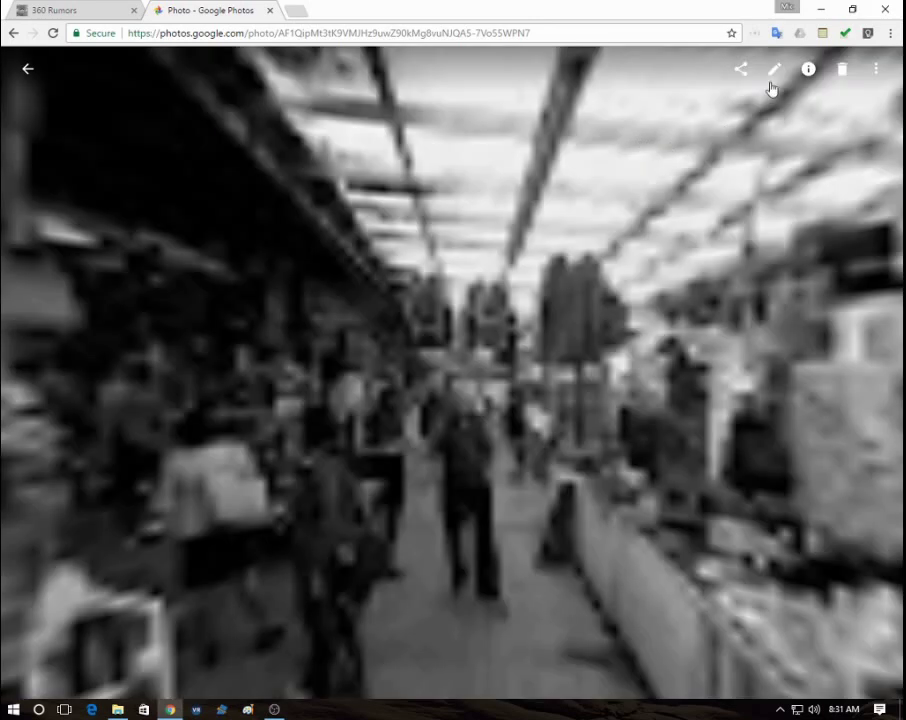
pyautogui.click(775, 76)
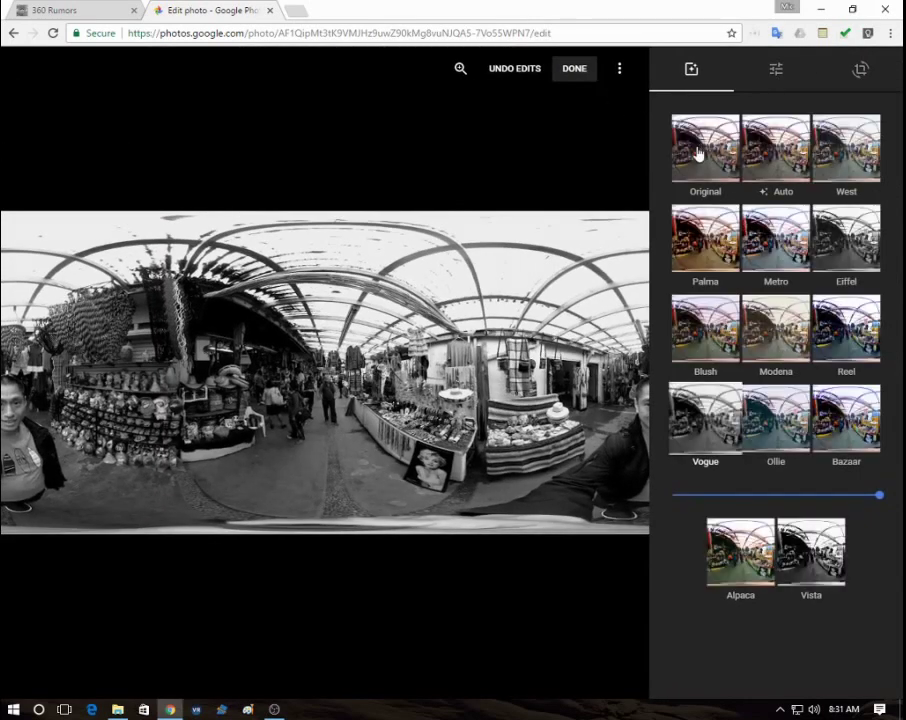
pyautogui.click(619, 78)
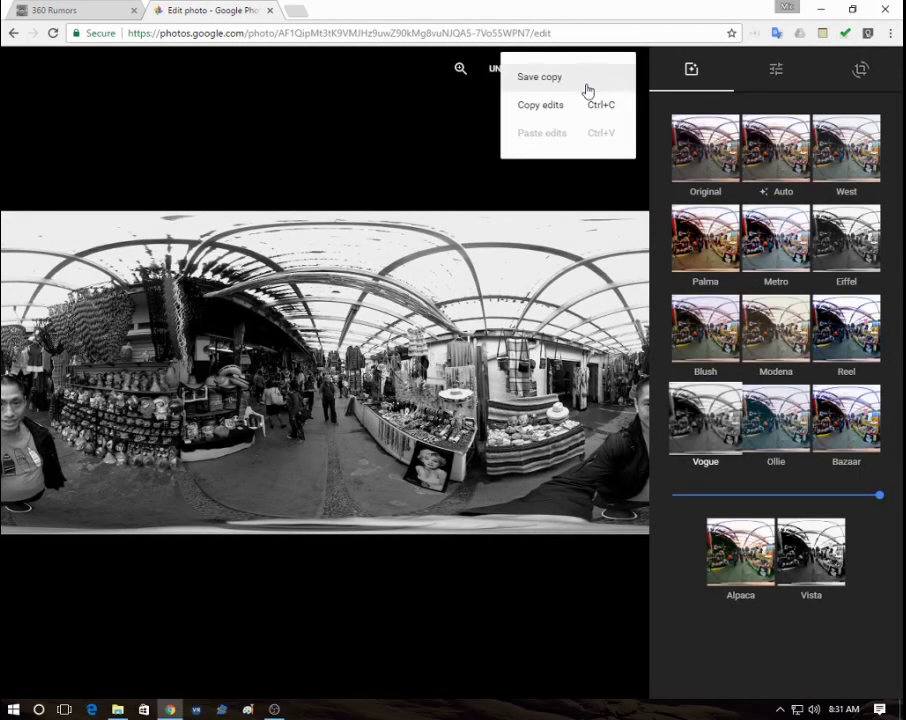
pyautogui.click(564, 114)
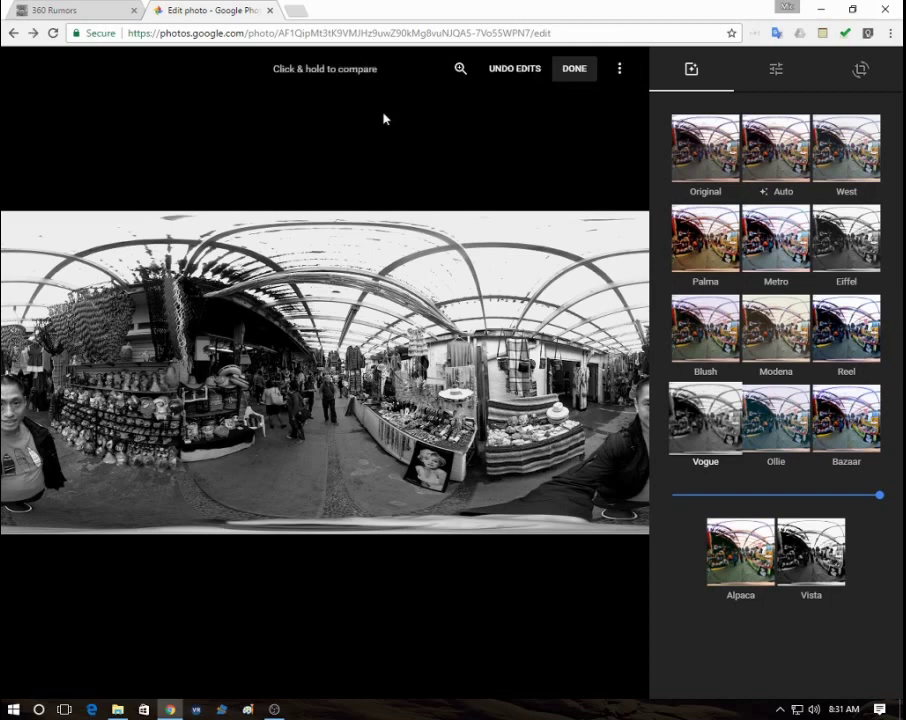
pyautogui.click(574, 69)
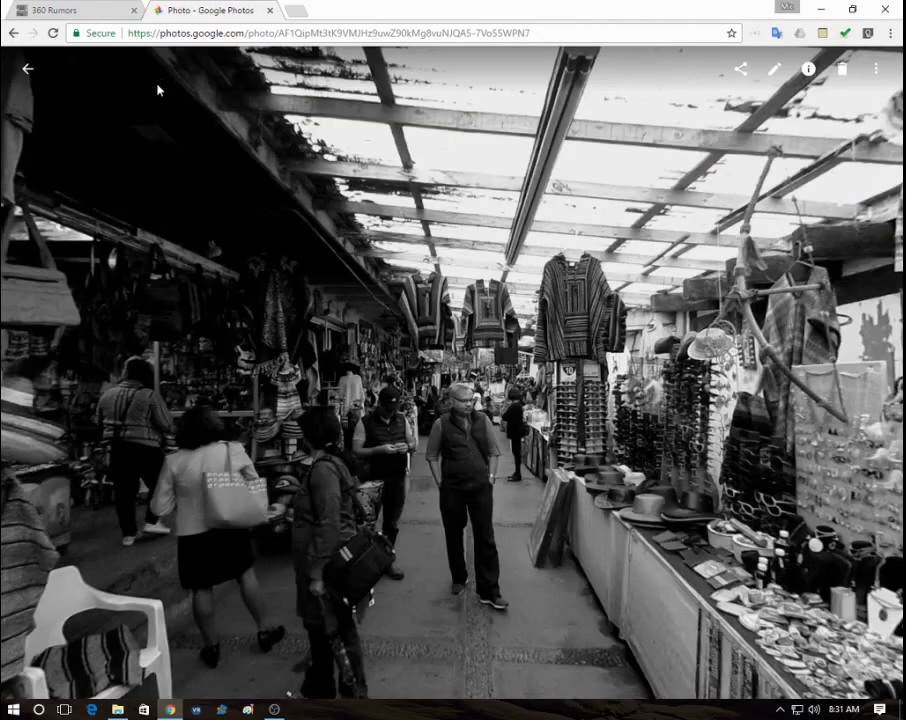
# Step: Paste the copied Vogue edits onto the December 2016 theater 360 photo with the rows of ceiling lights and save it
pyautogui.click(26, 72)
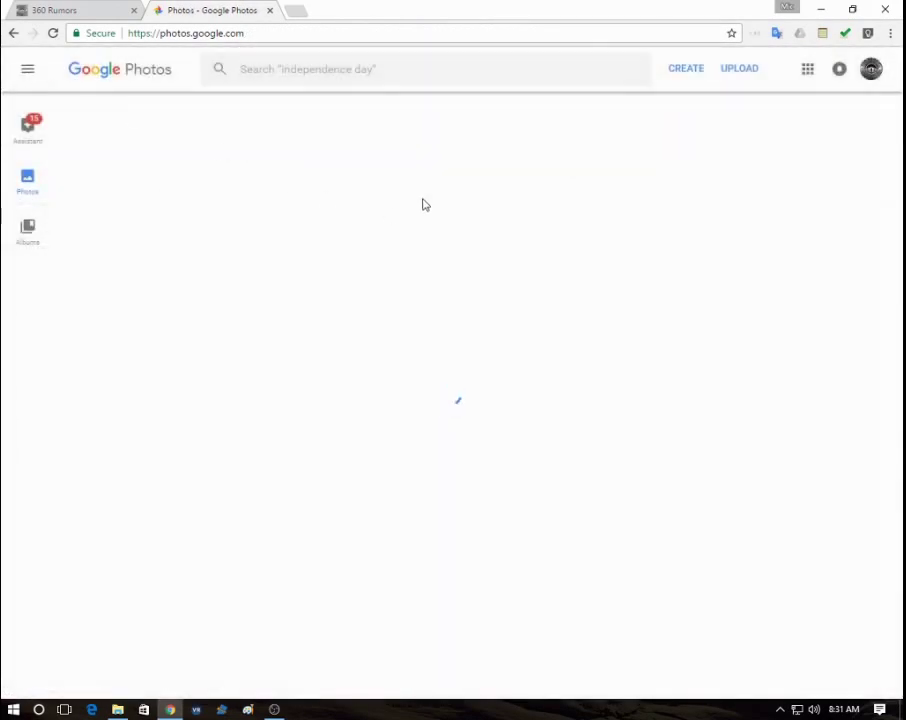
pyautogui.scroll(-5, 607, 401)
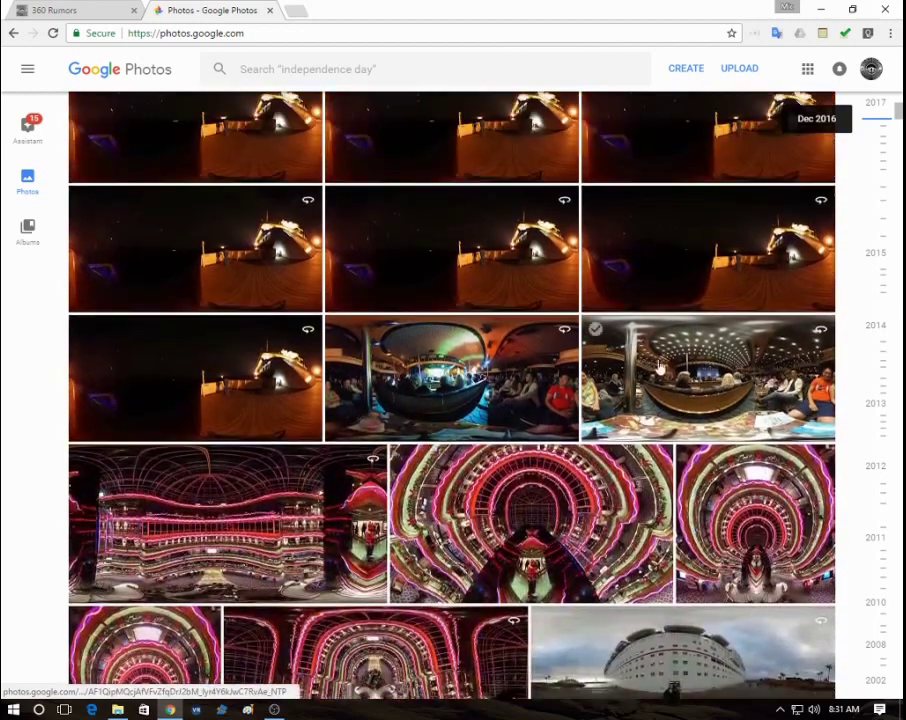
pyautogui.click(615, 402)
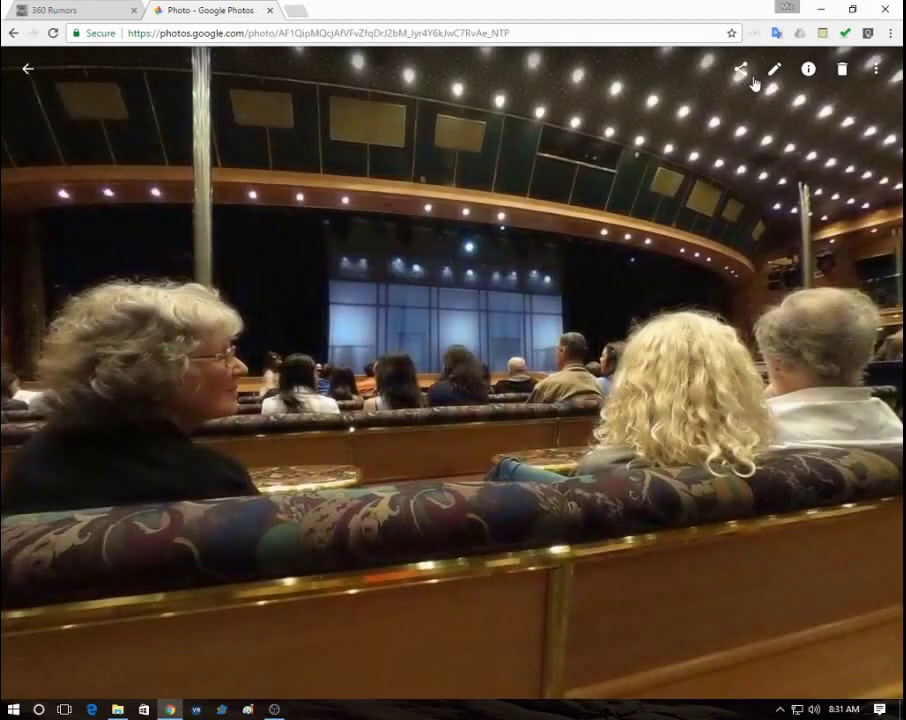
pyautogui.click(775, 69)
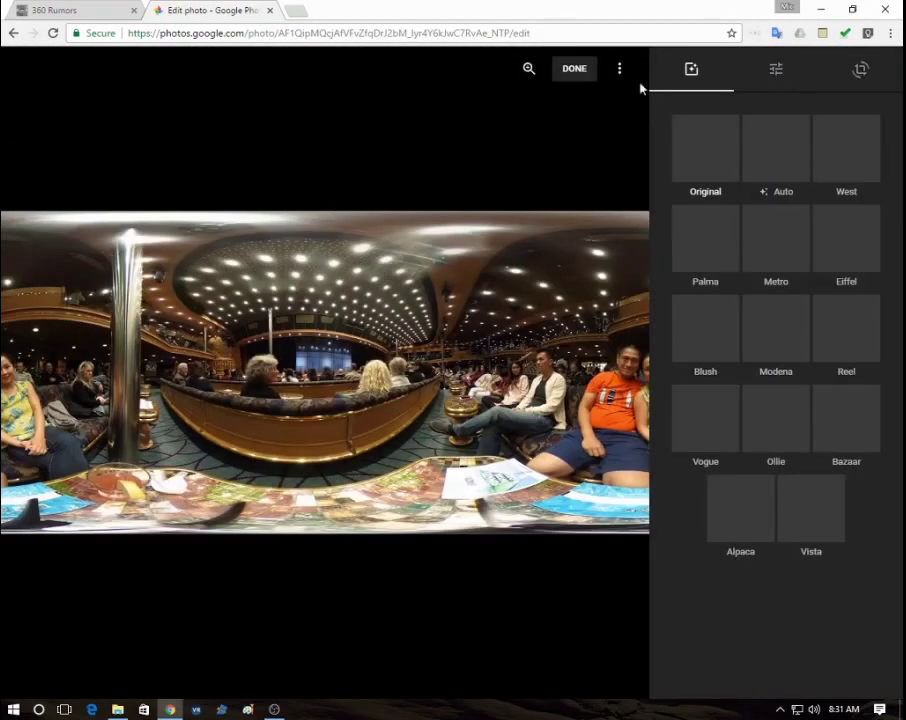
pyautogui.click(619, 70)
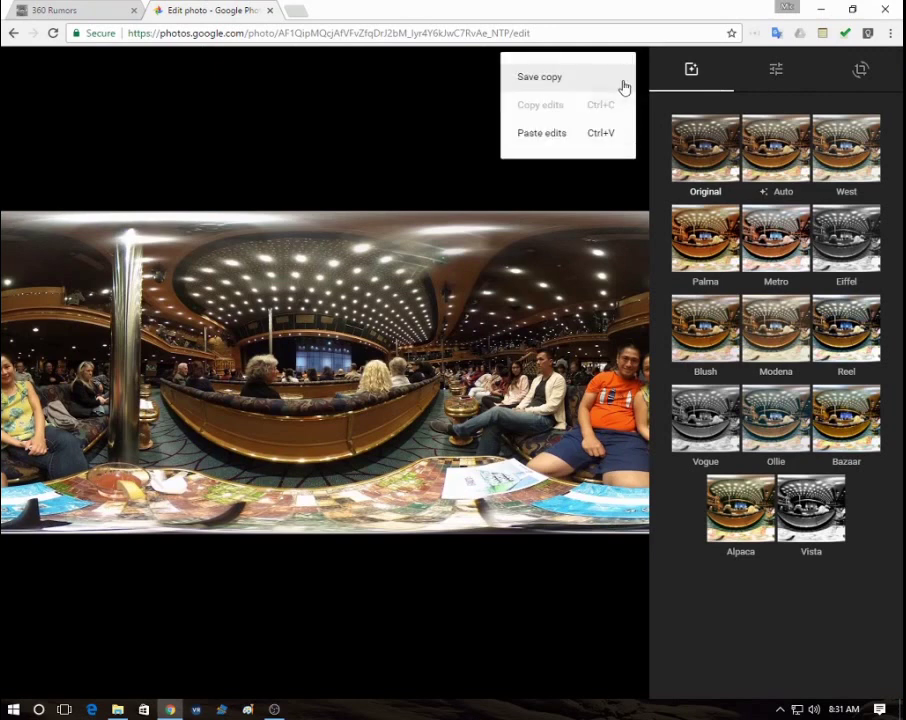
pyautogui.click(581, 141)
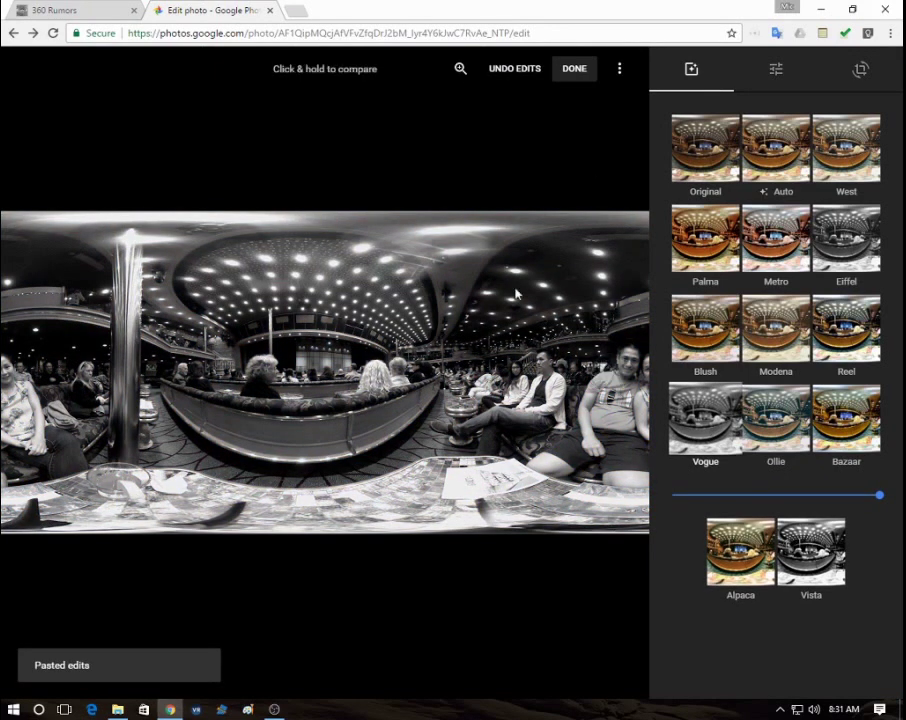
pyautogui.click(572, 70)
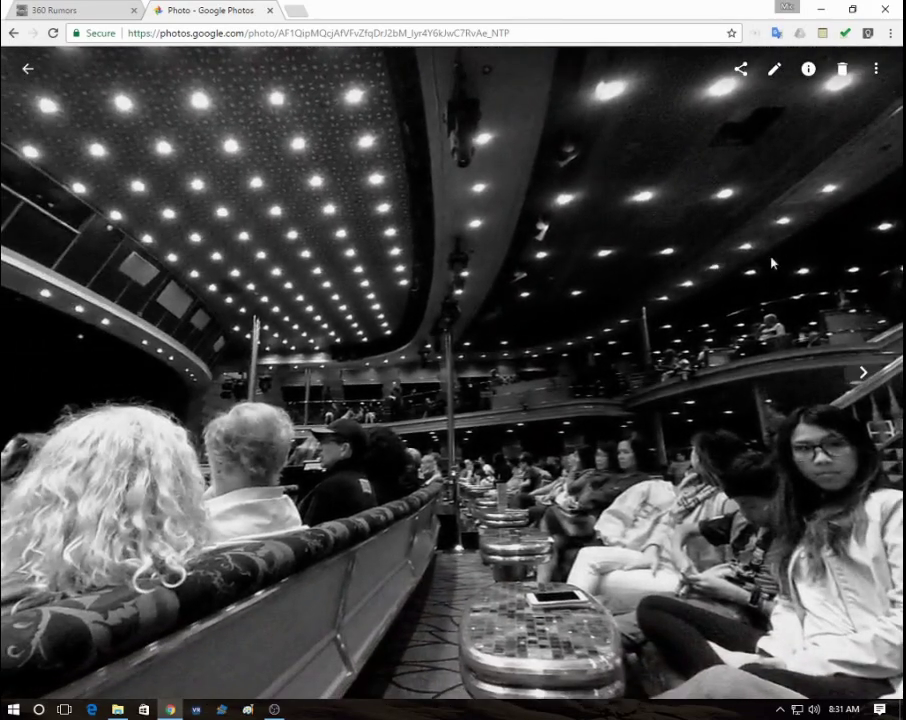
# Step: Undo the pasted edits on the theater photo, save it and return to the photo library
pyautogui.click(772, 72)
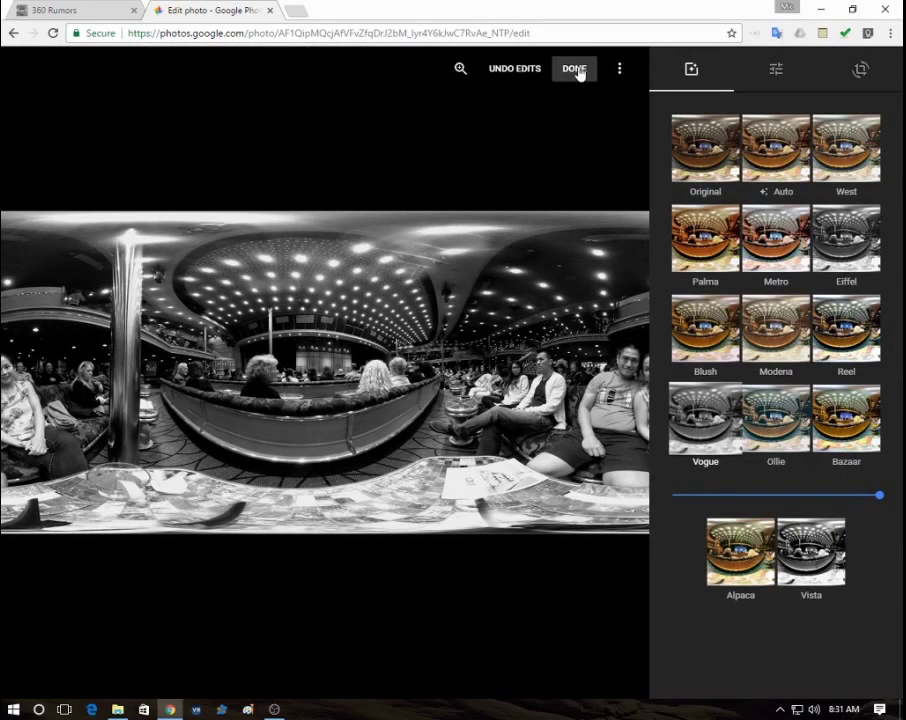
pyautogui.click(540, 71)
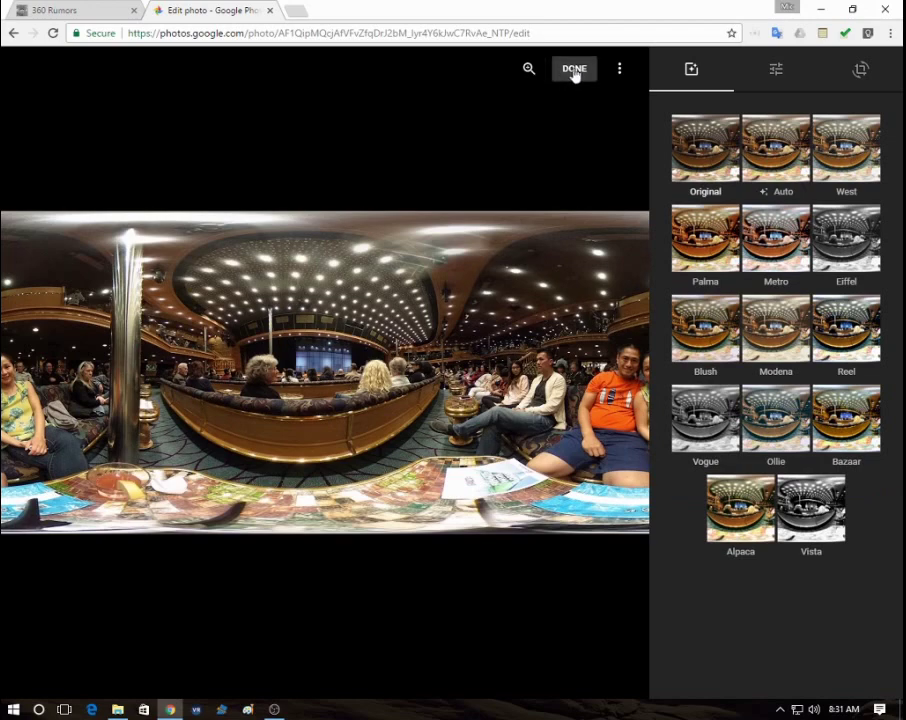
pyautogui.click(574, 70)
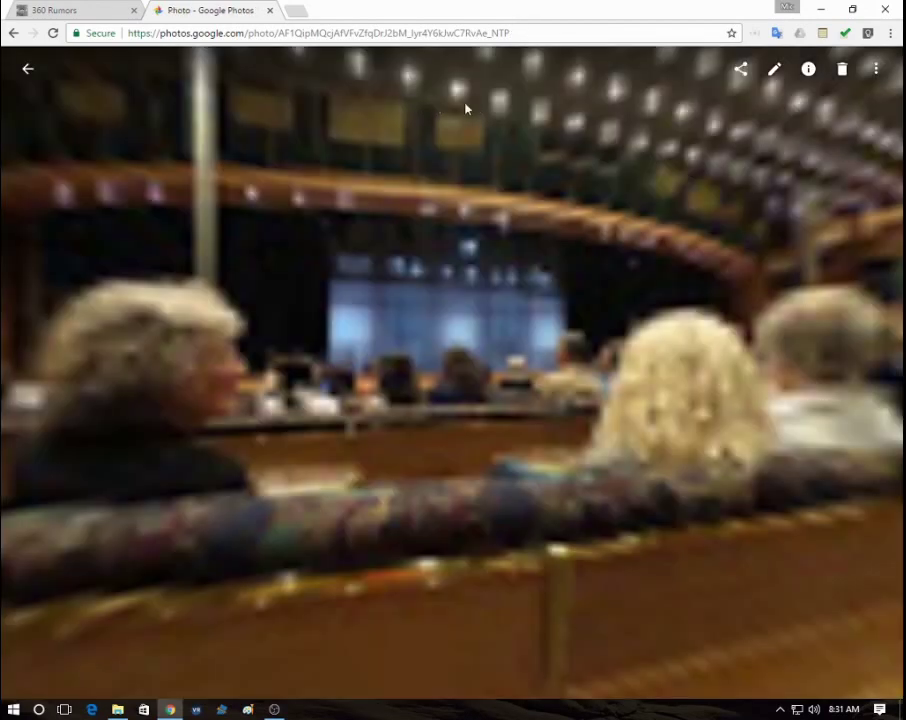
pyautogui.click(25, 72)
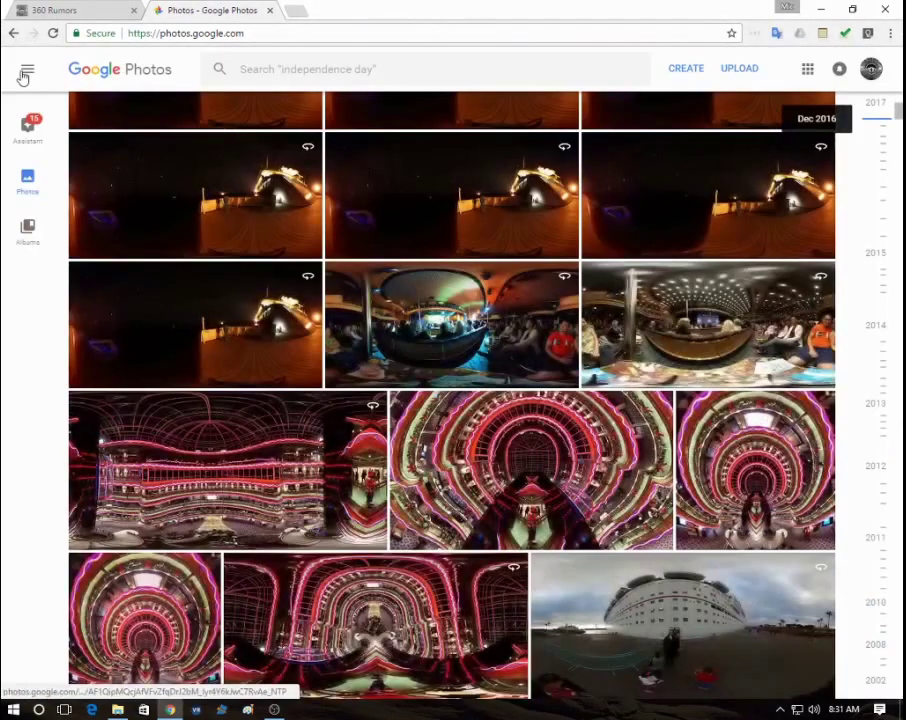